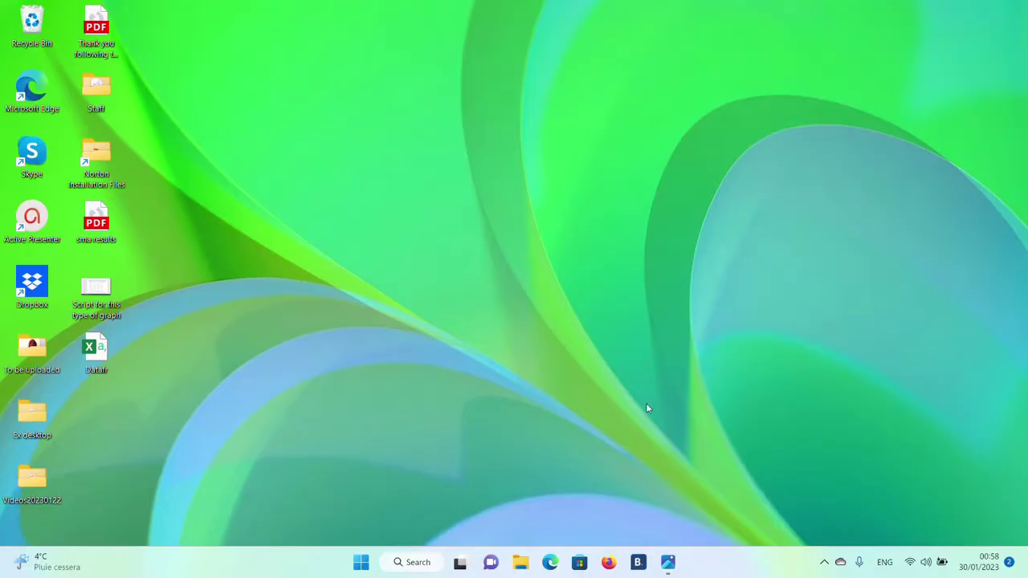
View IMG-0211.jpg, the laptop fingerprint sign-in photo, in Photos, then minimize it.
click(669, 565)
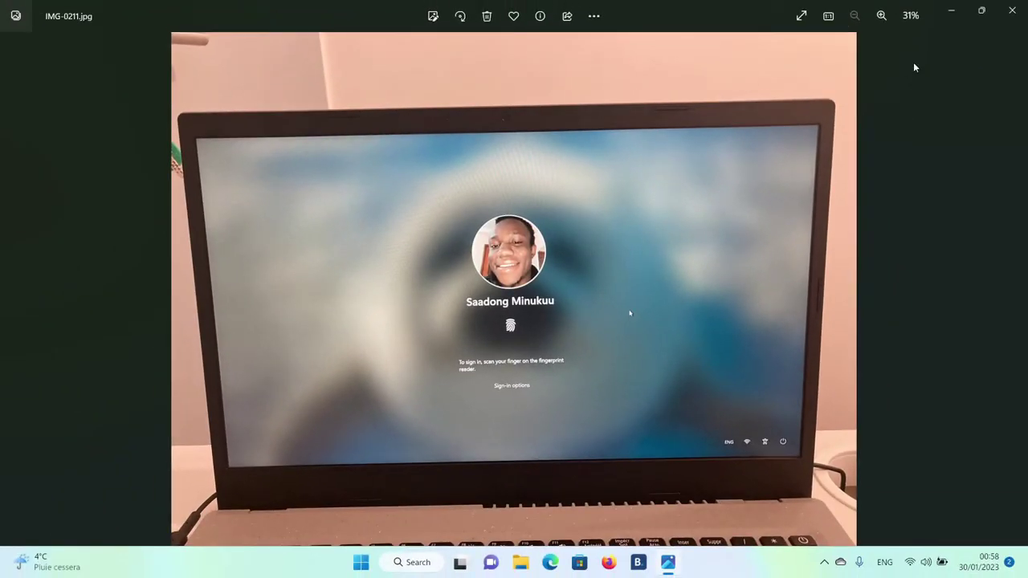
click(948, 17)
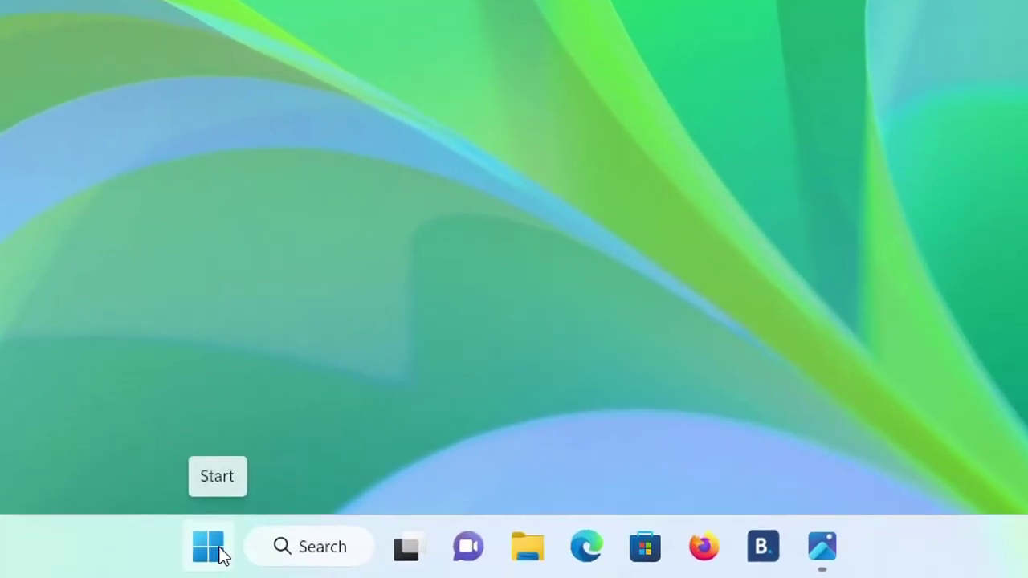
Search Start for 'contro' and launch Control Panel from the results.
click(365, 565)
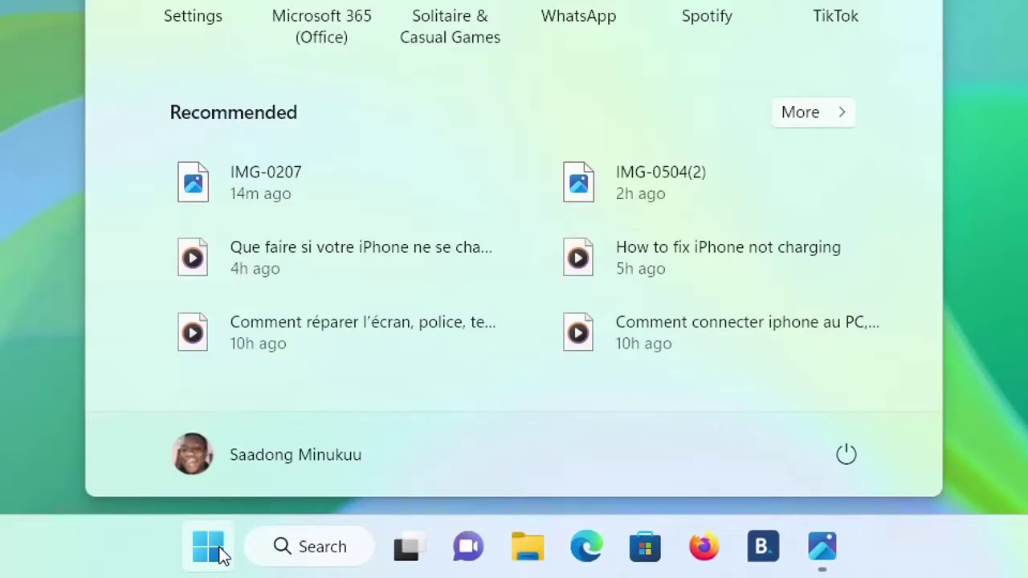
click(297, 560)
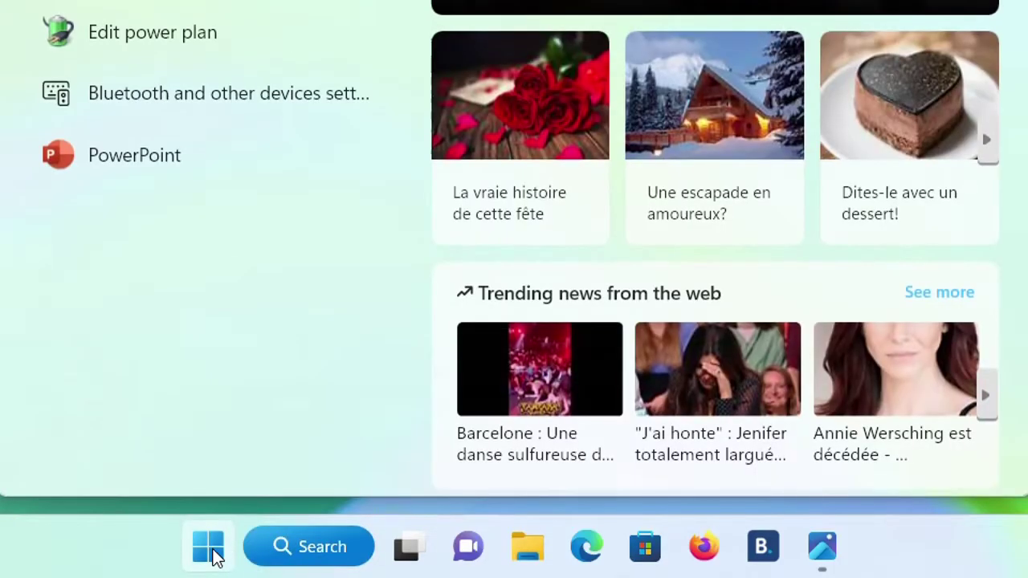
click(210, 551)
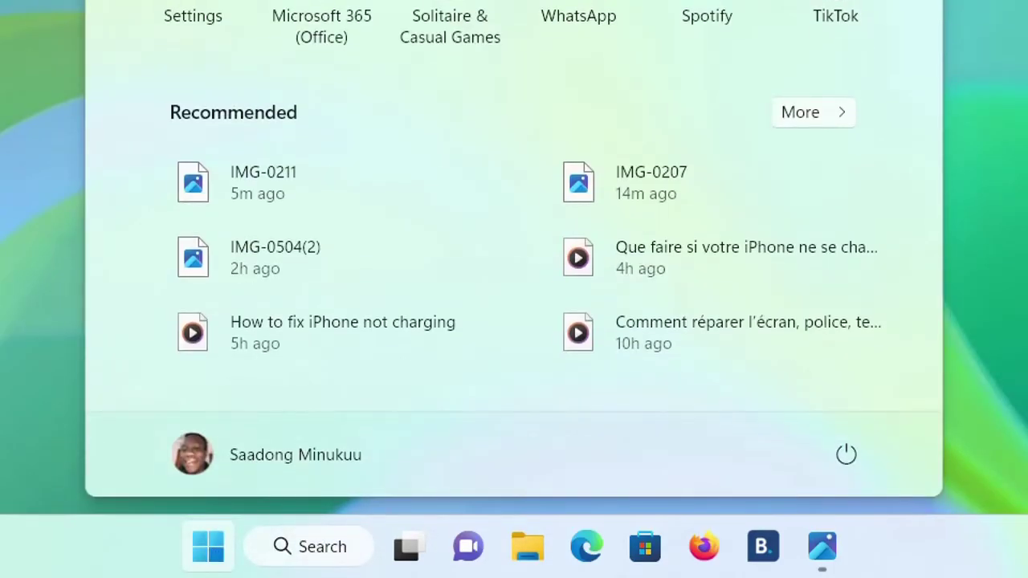
key(super+s)
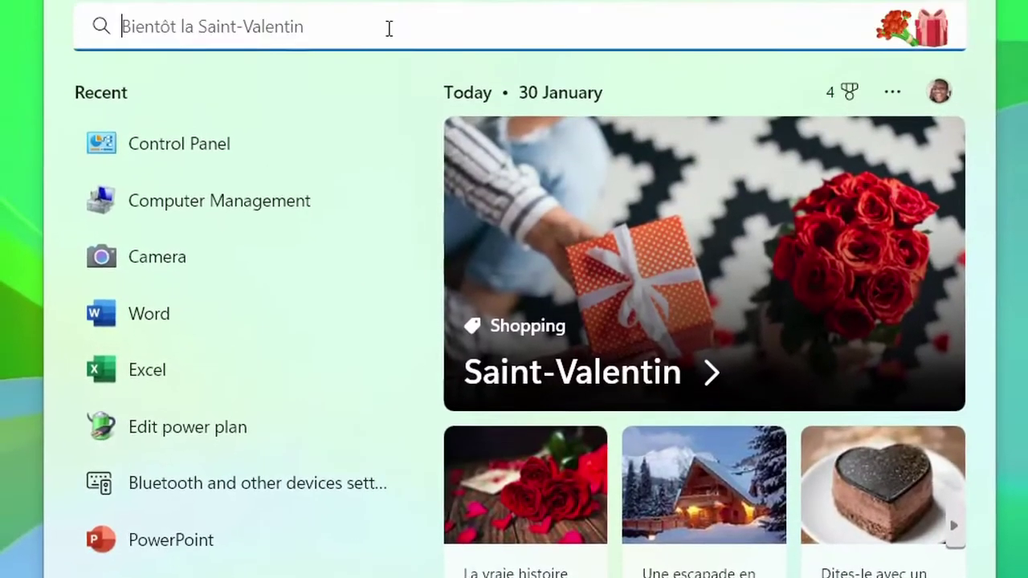
text(cont)
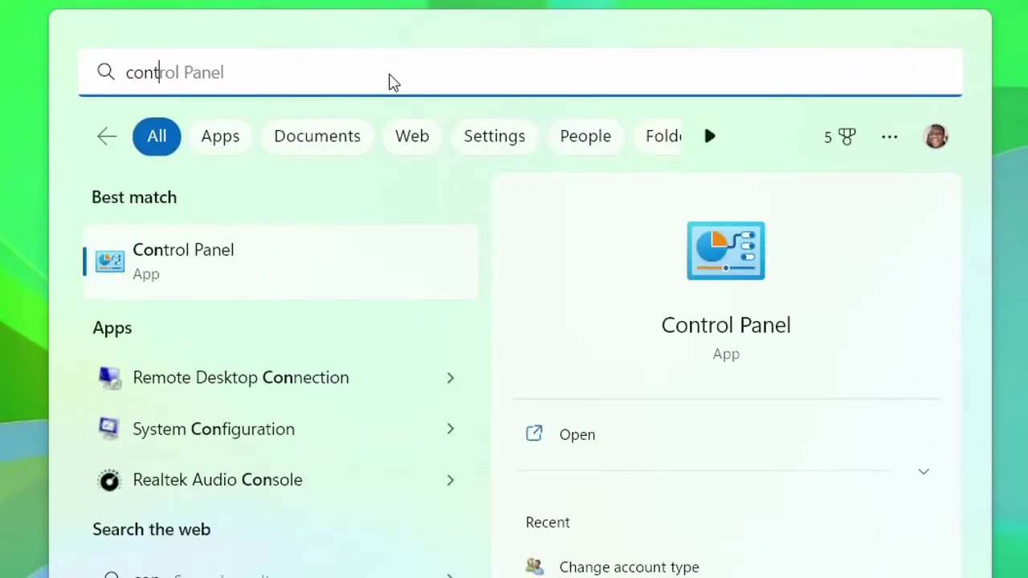
text(ro)
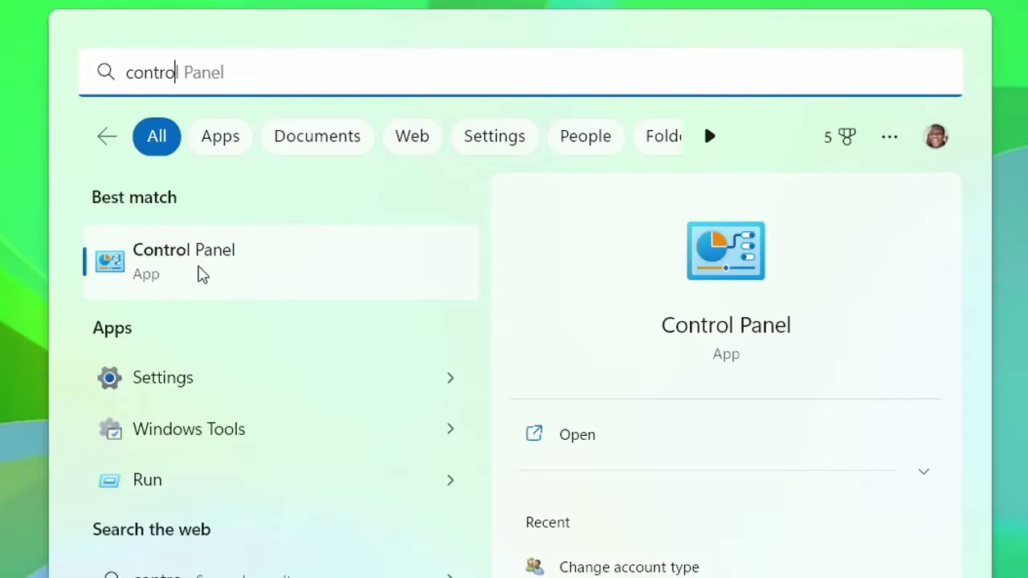
click(201, 273)
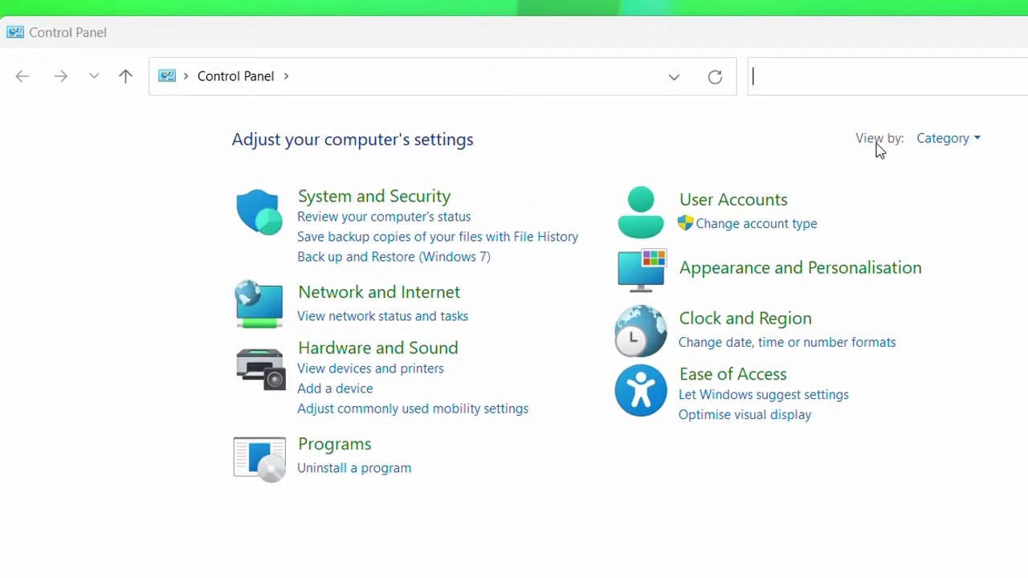
click(981, 142)
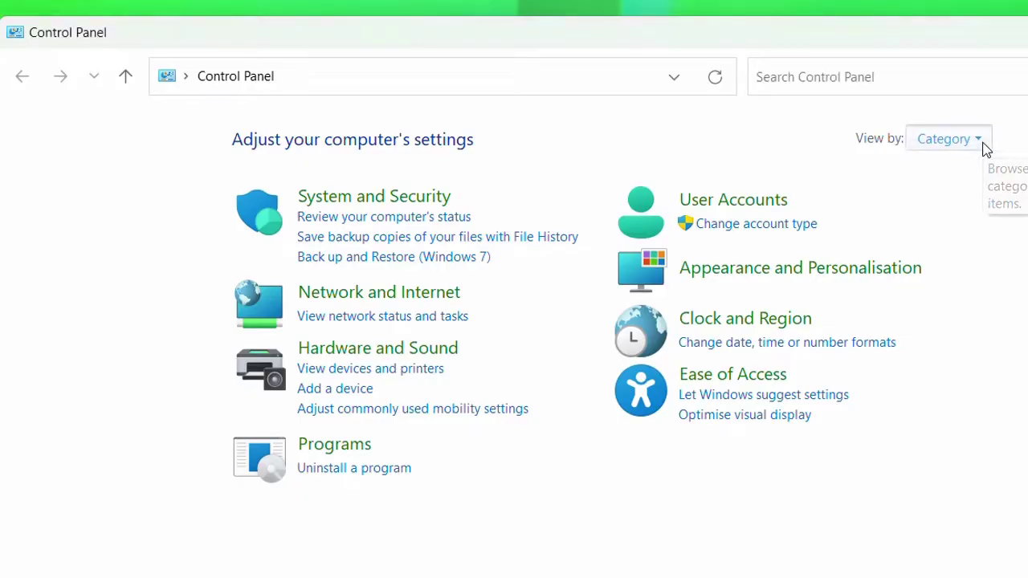
click(979, 170)
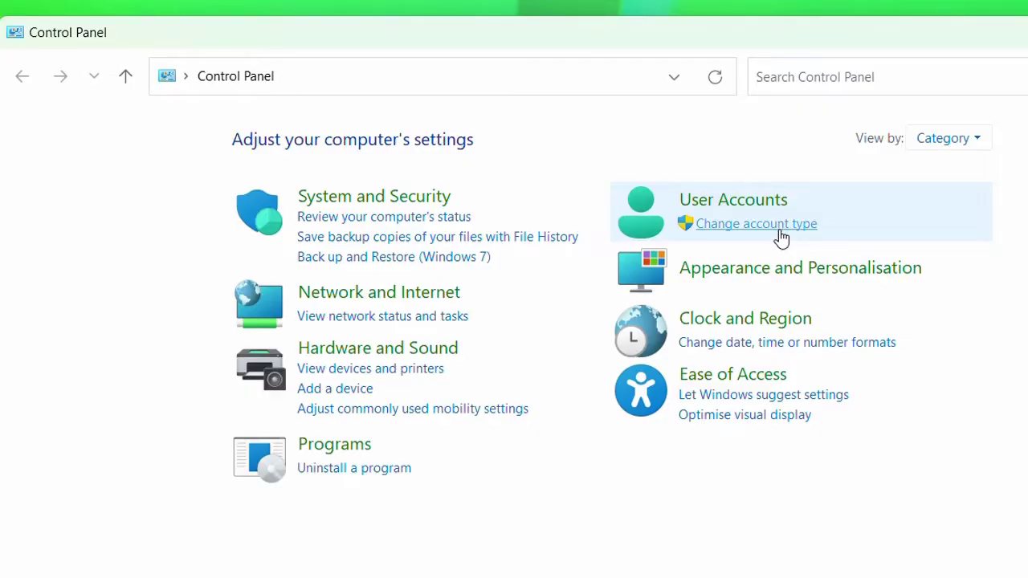
Go to User Accounts > Change account type, pick the only user, and open its account-type page.
click(779, 231)
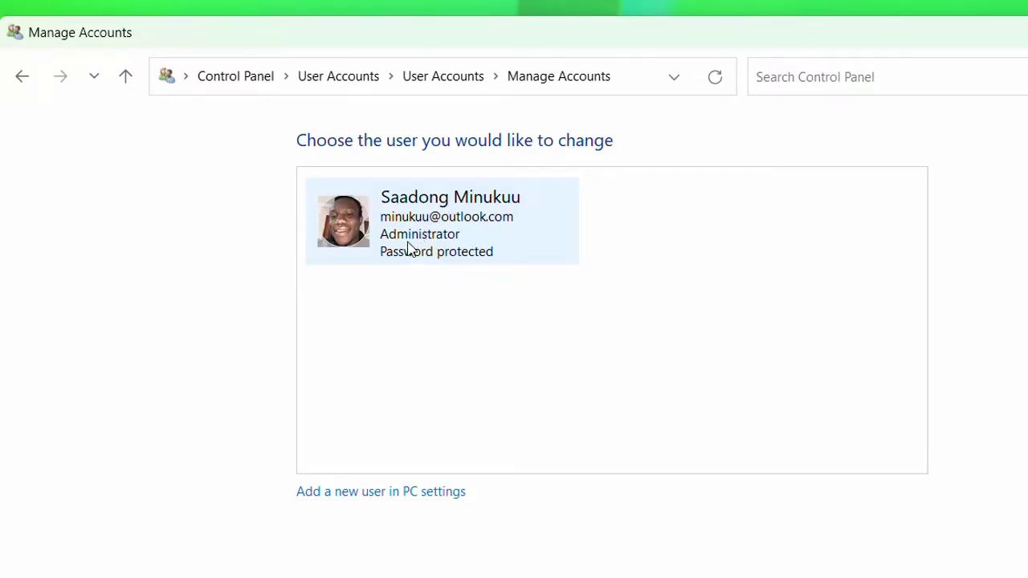
click(444, 218)
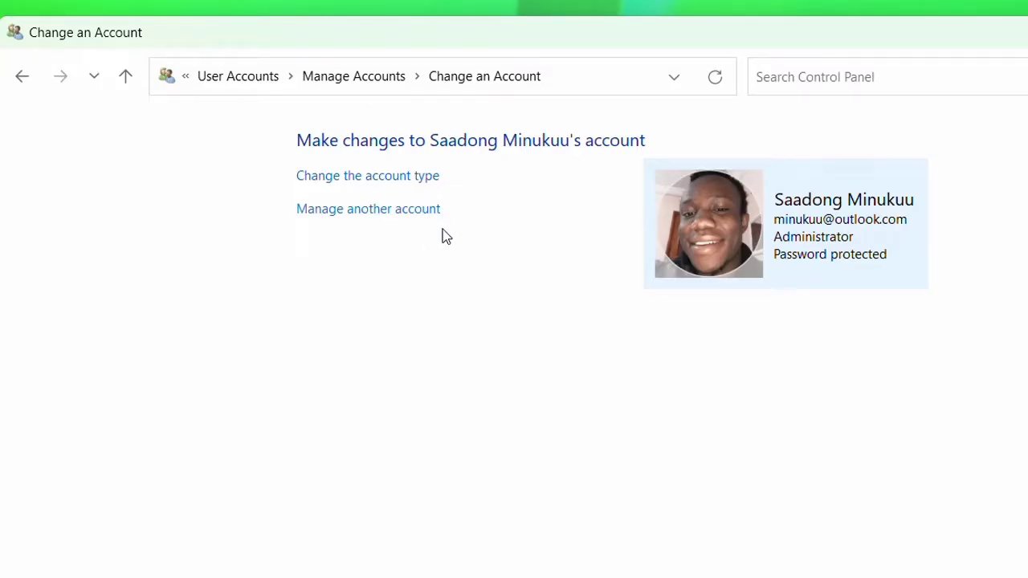
click(412, 180)
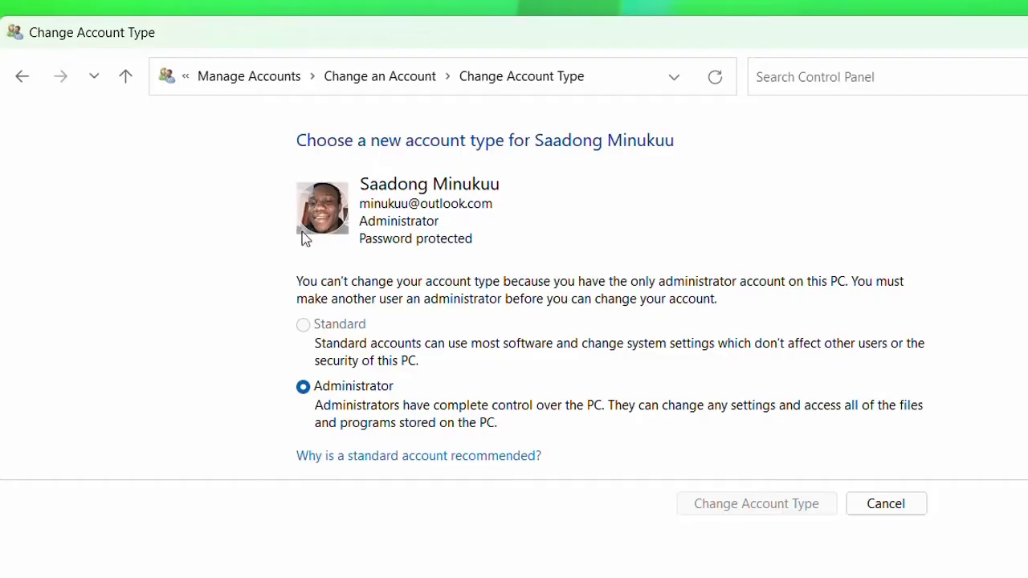
Leave the account as Administrator and go back up to the Change an Account page.
click(127, 80)
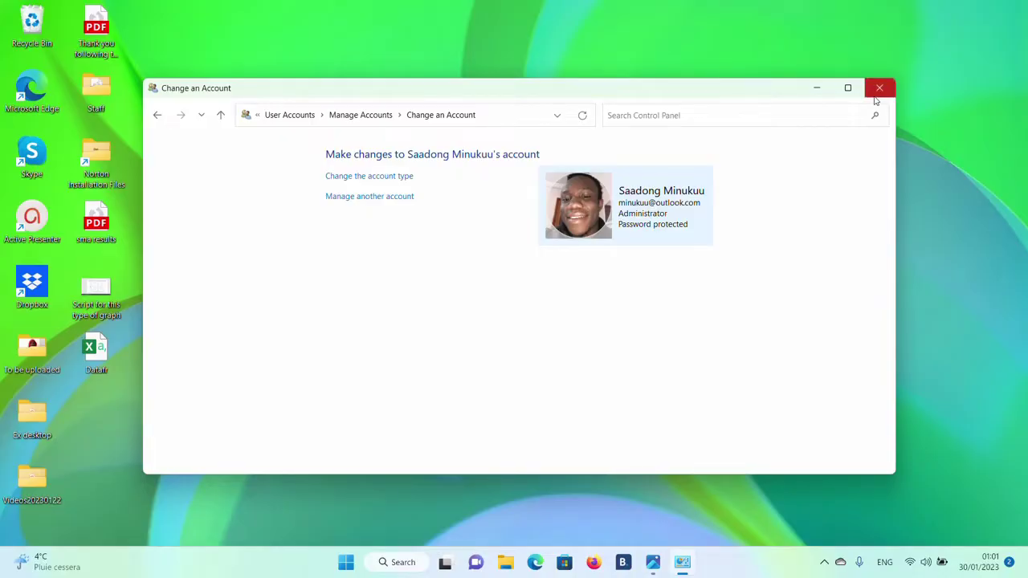
Minimize the Control Panel window to reveal the desktop.
click(817, 94)
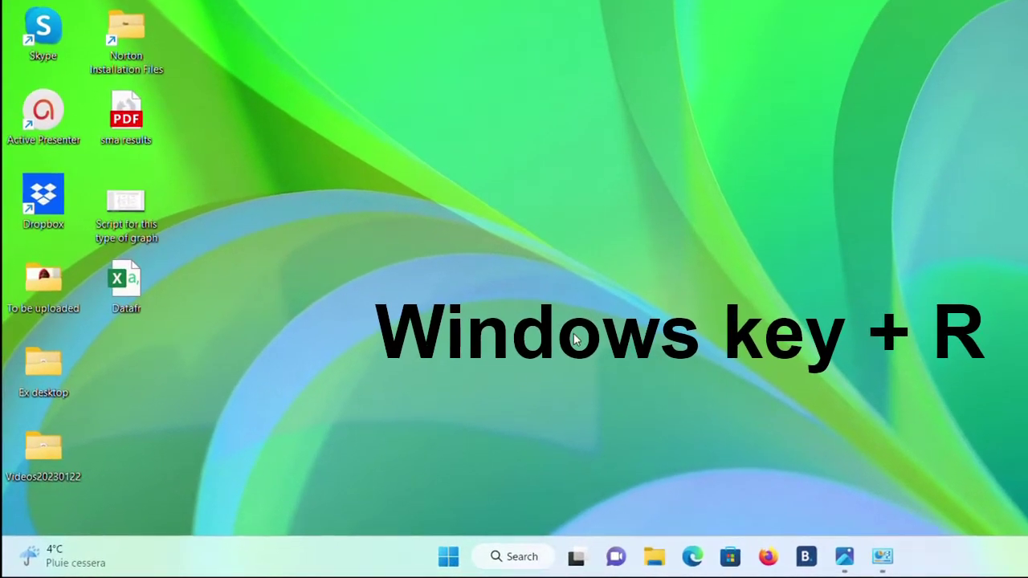
Open the Run dialog, confirm the command reads netplwiz, and run it to open User Accounts.
key(super+r)
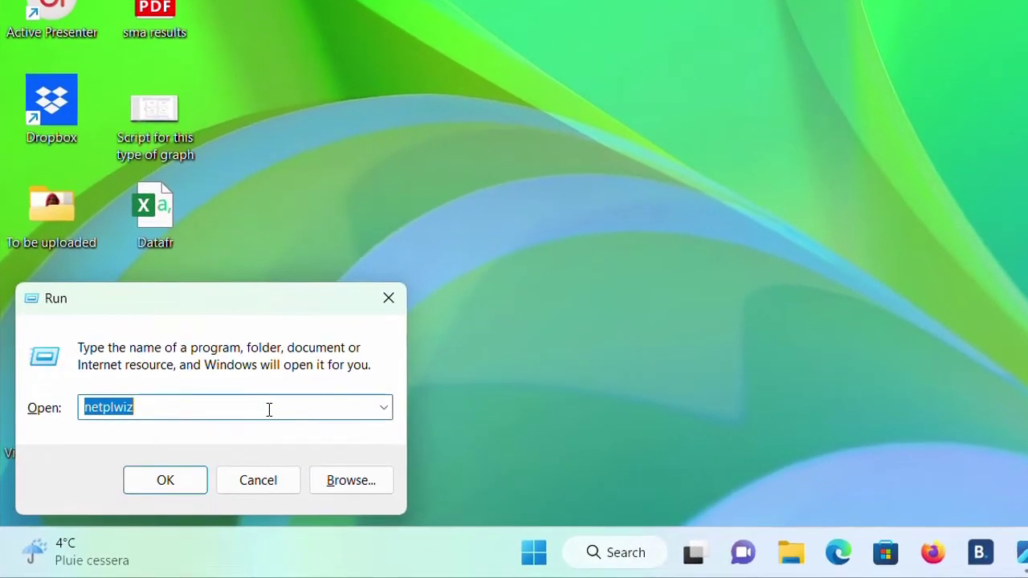
click(269, 408)
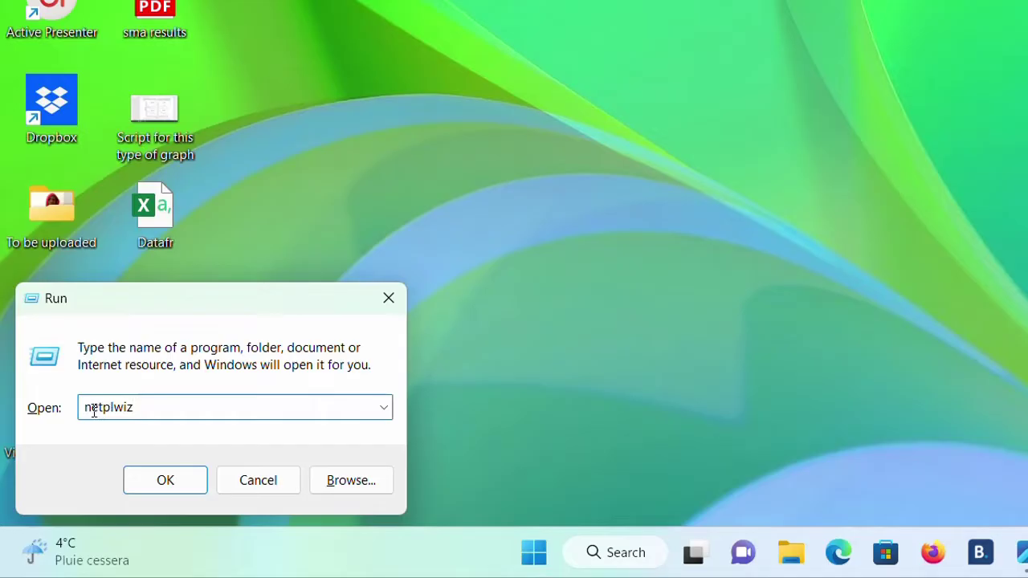
drag(134, 407, 81, 410)
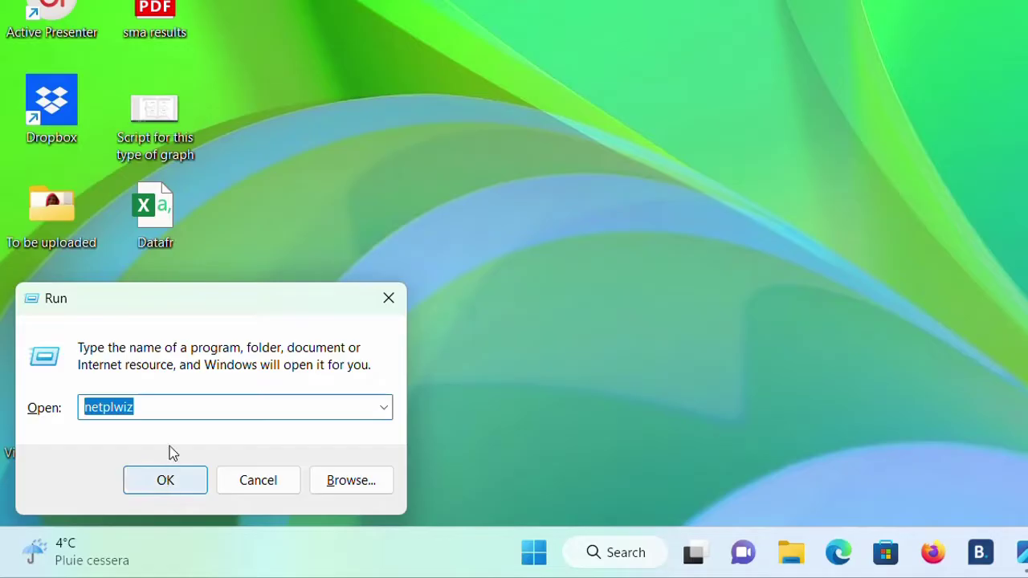
click(172, 409)
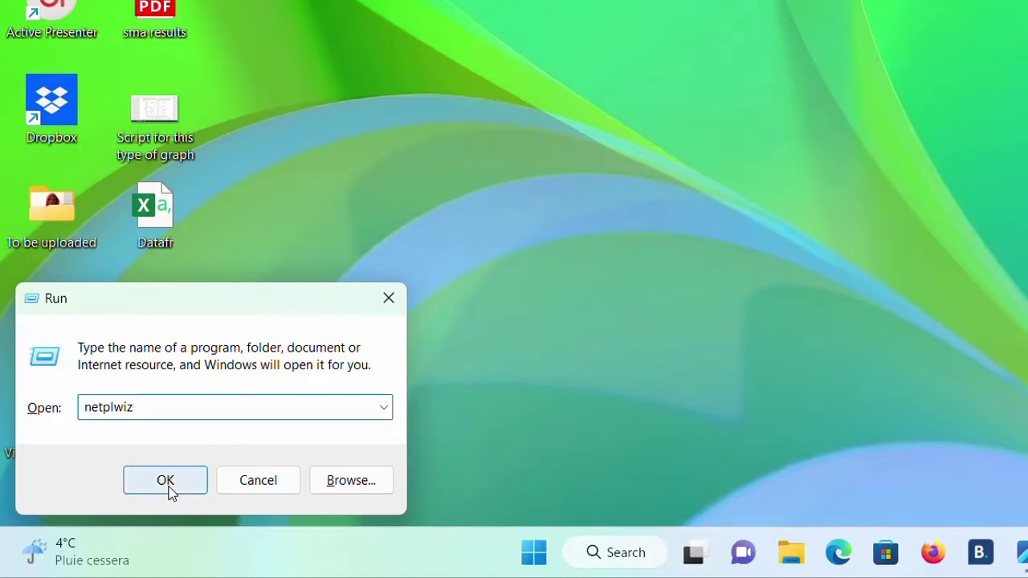
key(BackSpace)
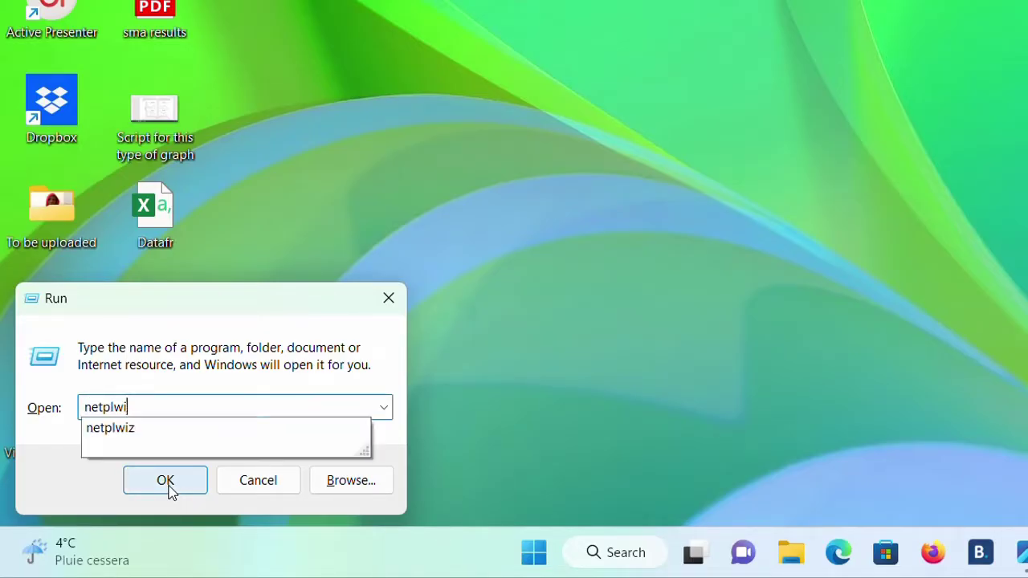
text(z)
key(BackSpace)
text(z)
key(BackSpace)
text(z)
click(167, 485)
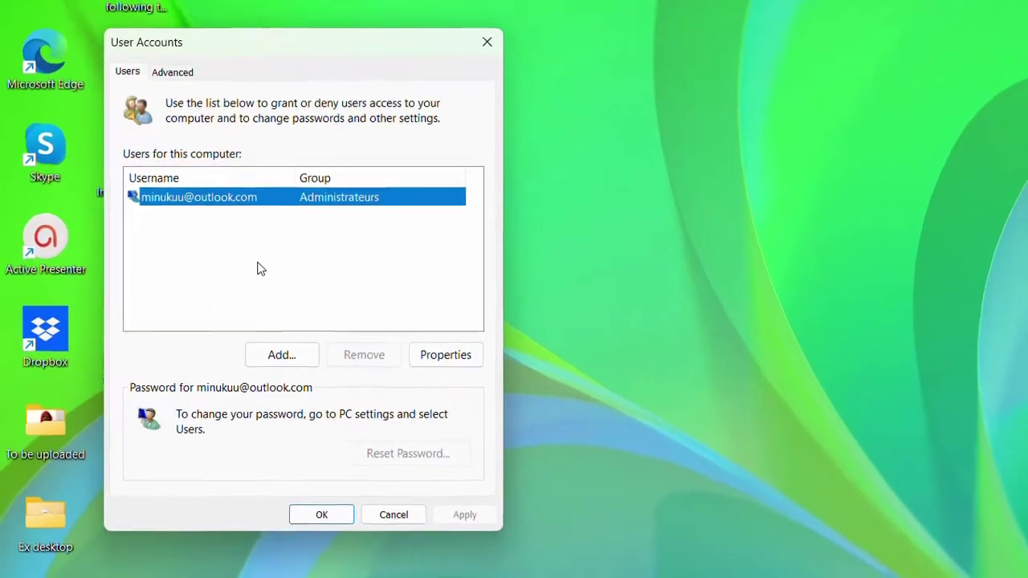
Select the Microsoft account user in the User Accounts users list.
click(183, 237)
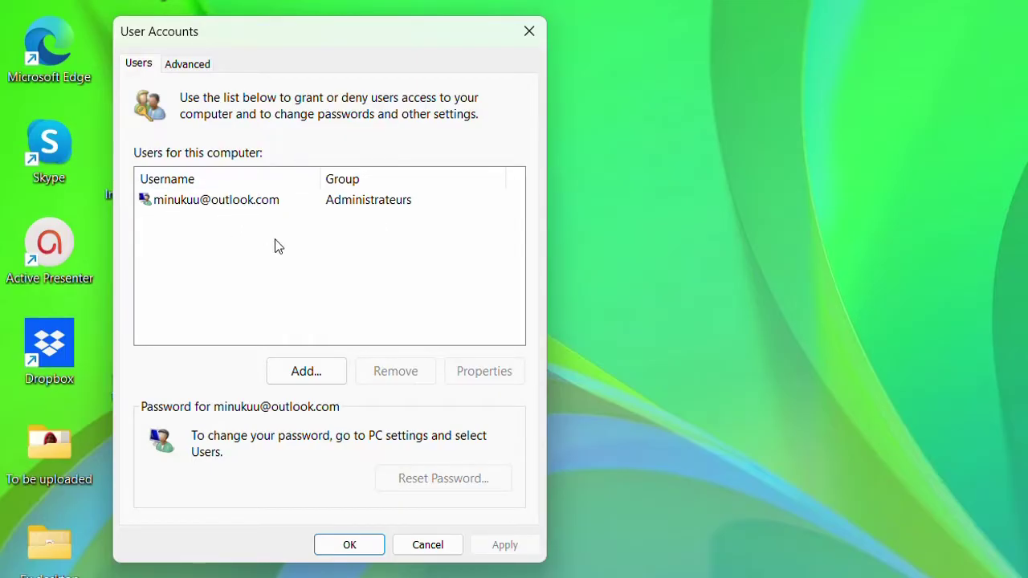
click(243, 200)
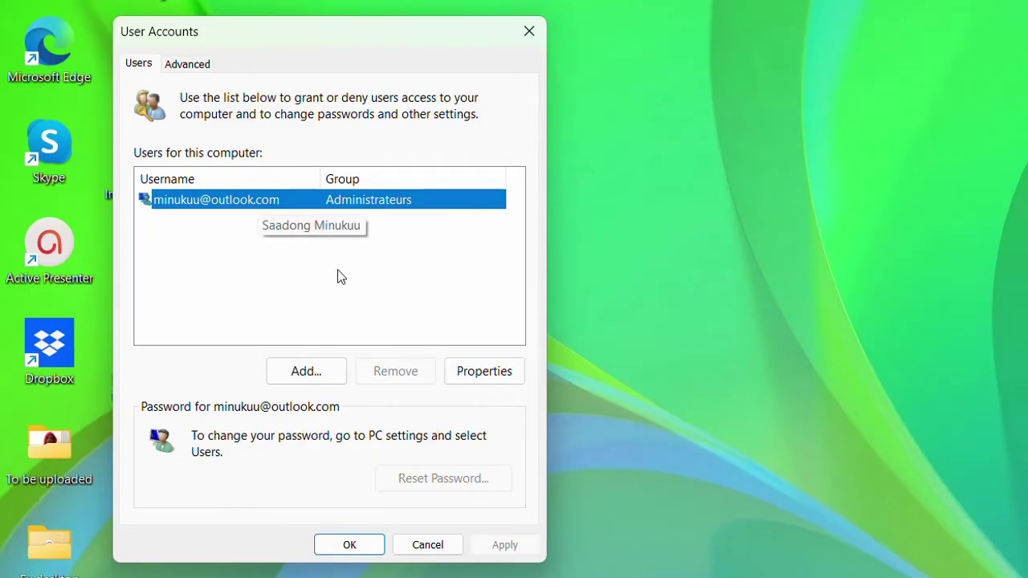
Open the user's Properties and fix the username, dropping the trailing 1 and capitalizing its start.
click(498, 378)
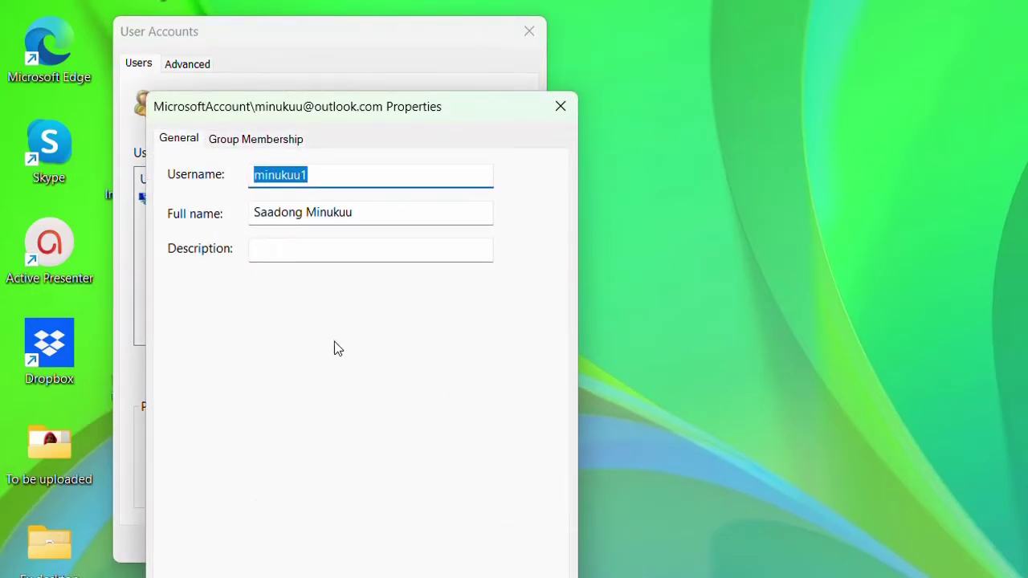
click(365, 180)
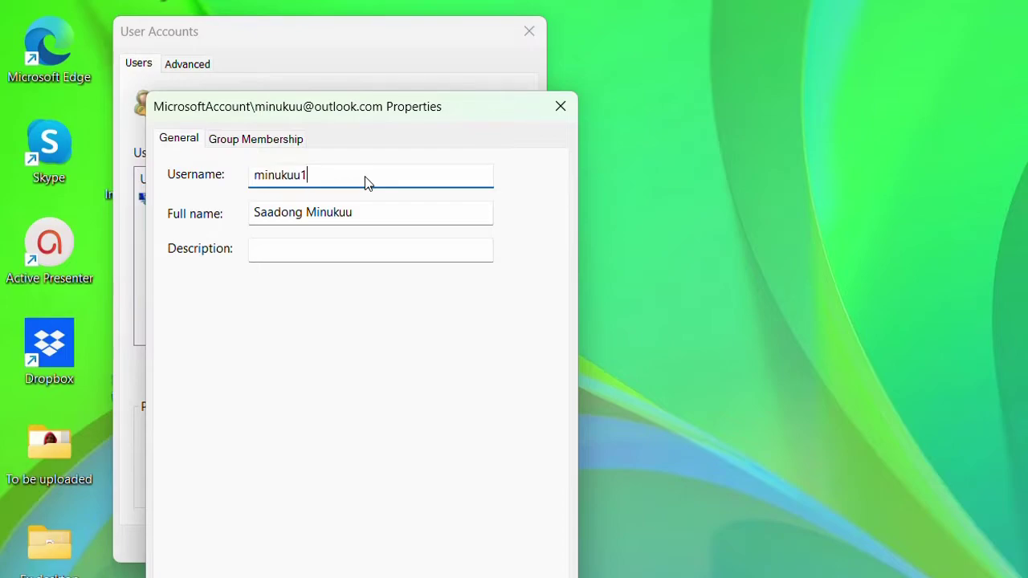
key(BackSpace)
text(1)
key(BackSpace)
click(265, 175)
key(BackSpace)
text(i)
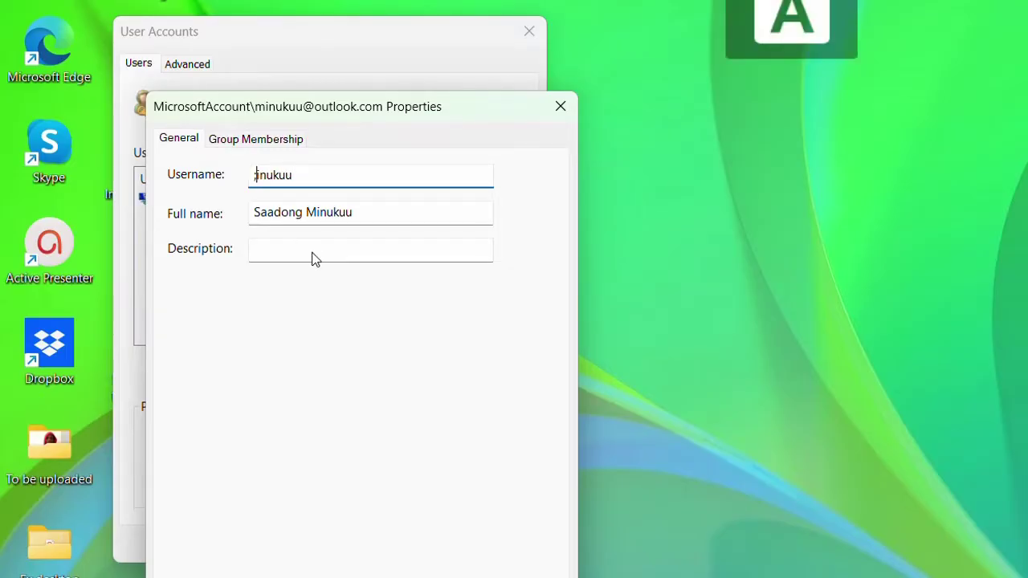
text(M)
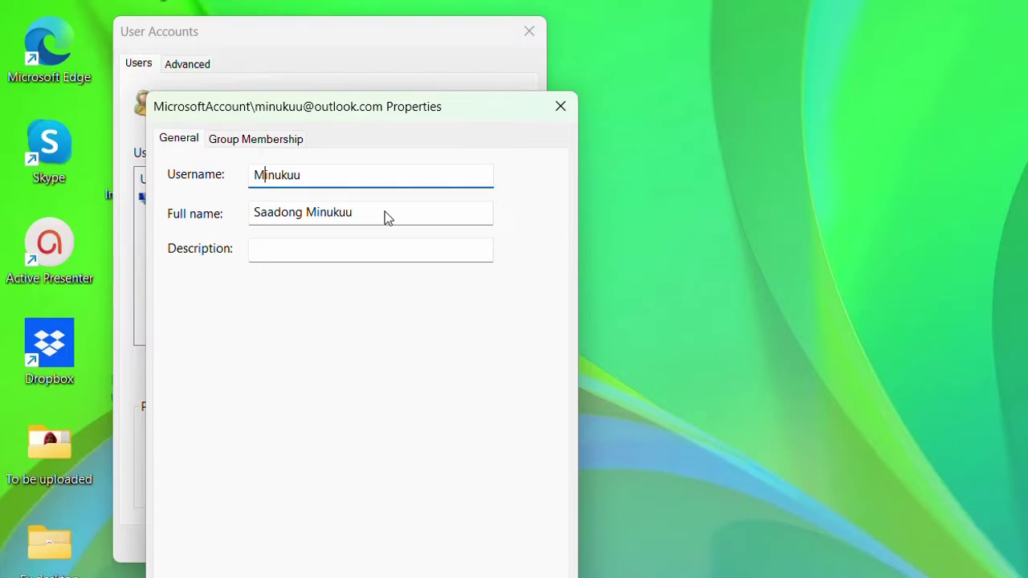
Select and reselect the full name and username text to check their contents.
drag(385, 214, 256, 219)
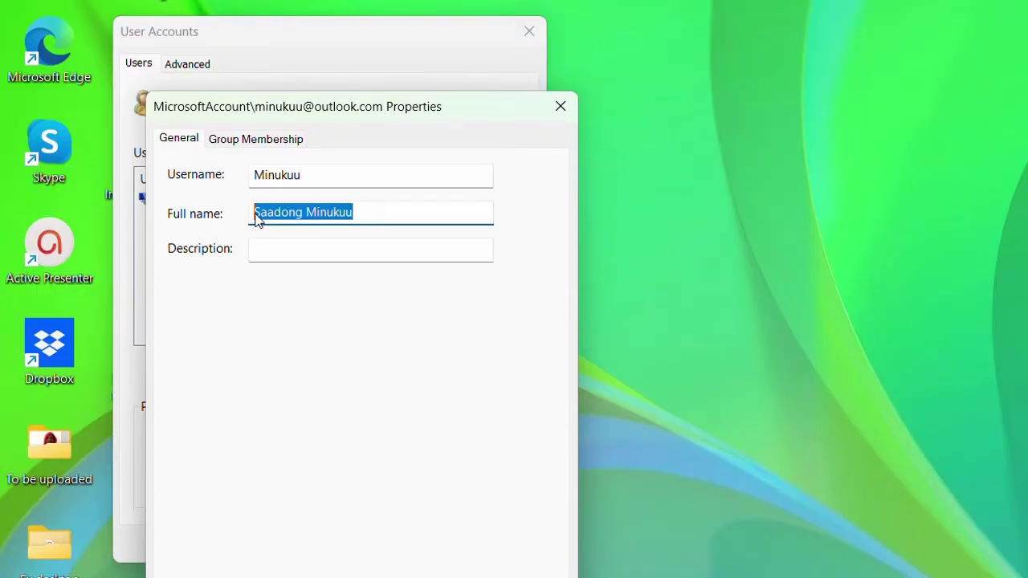
click(310, 174)
drag(367, 213, 248, 231)
click(363, 212)
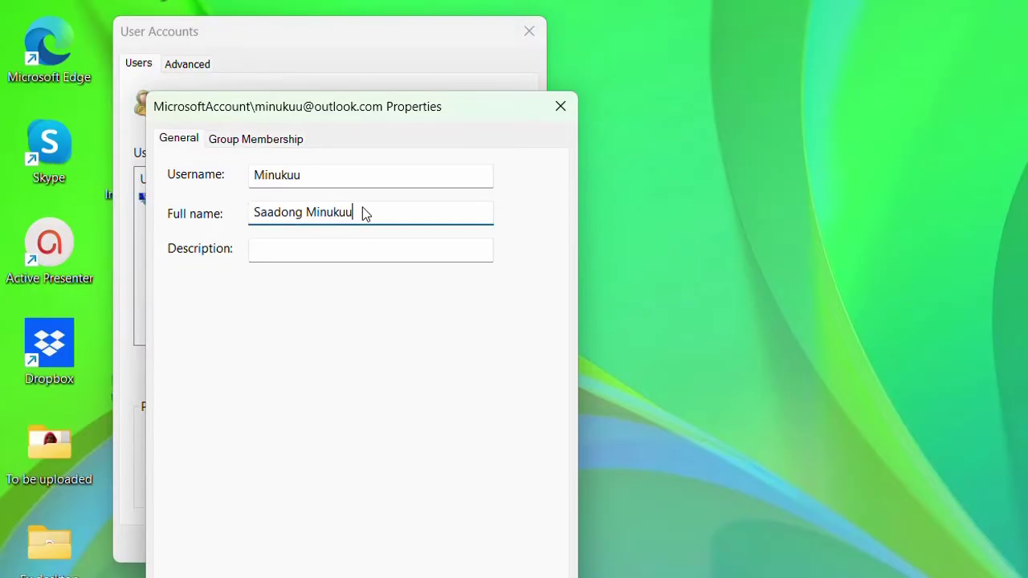
drag(367, 215, 250, 217)
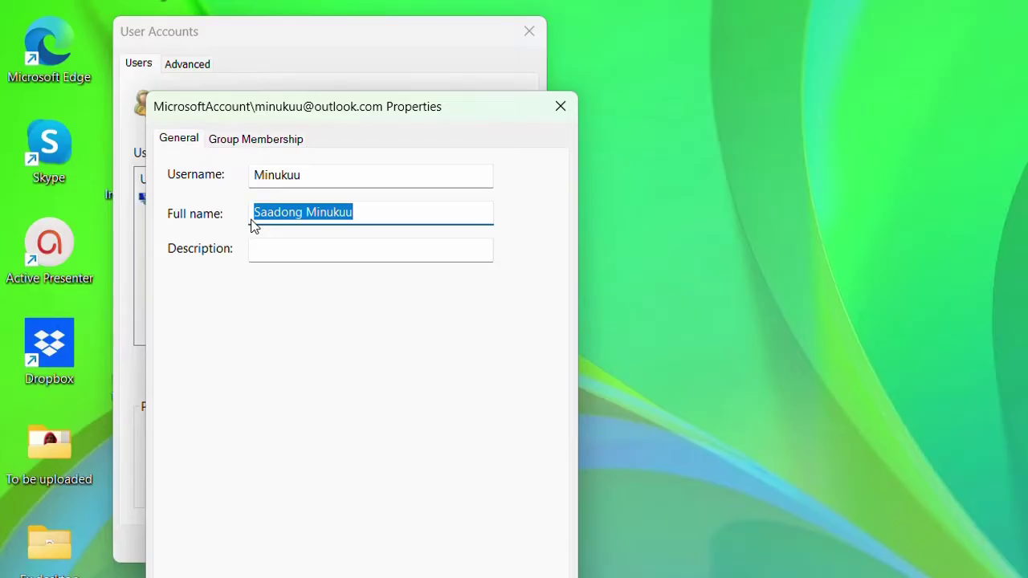
click(307, 185)
drag(307, 184, 249, 195)
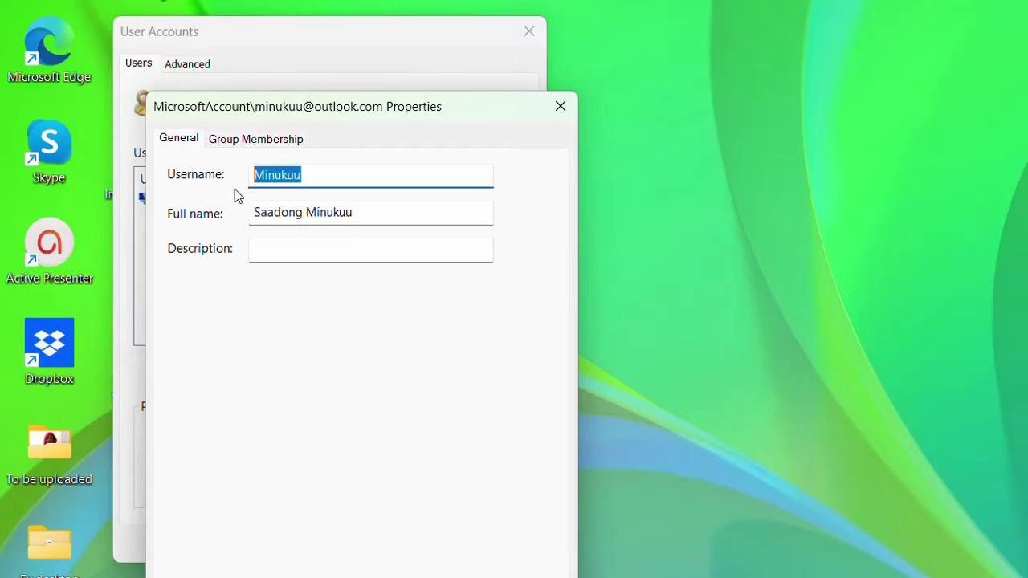
click(319, 182)
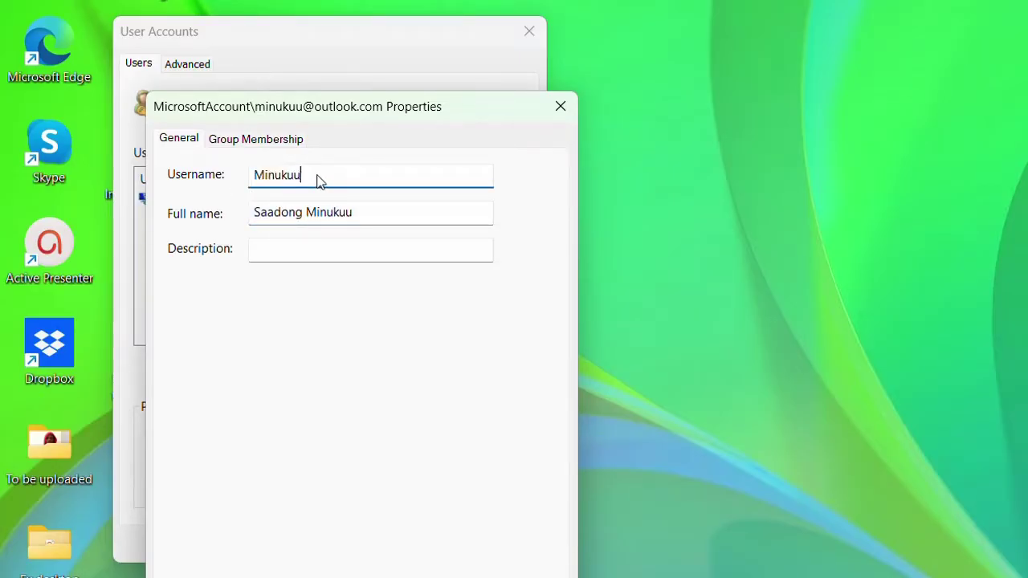
drag(319, 181, 258, 189)
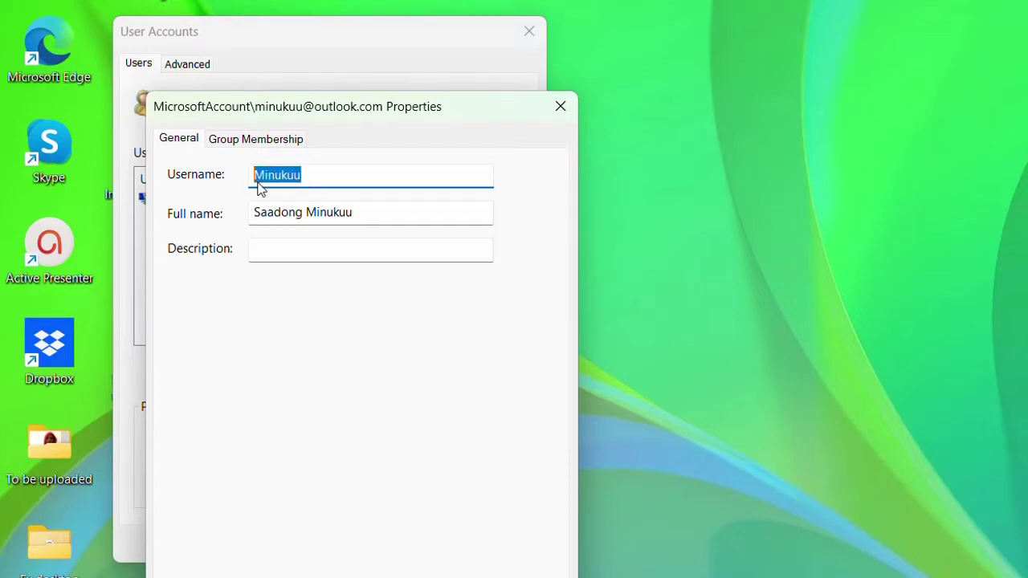
click(360, 218)
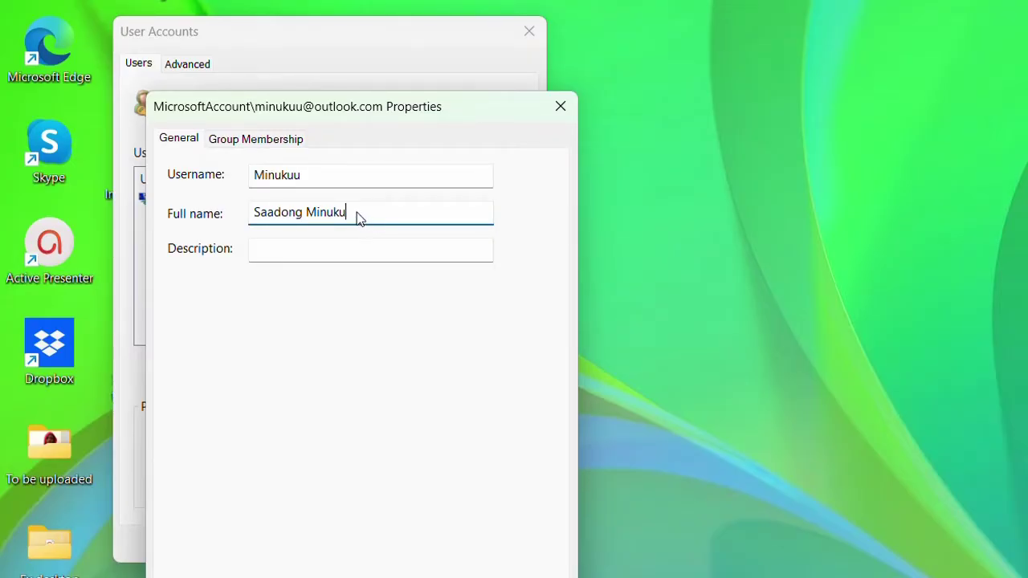
drag(358, 219, 247, 215)
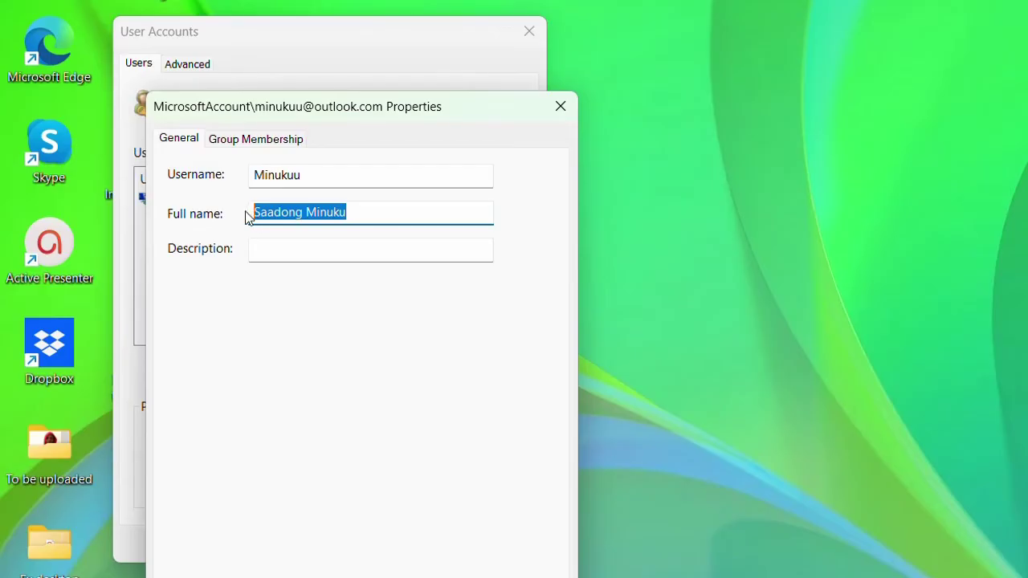
click(382, 223)
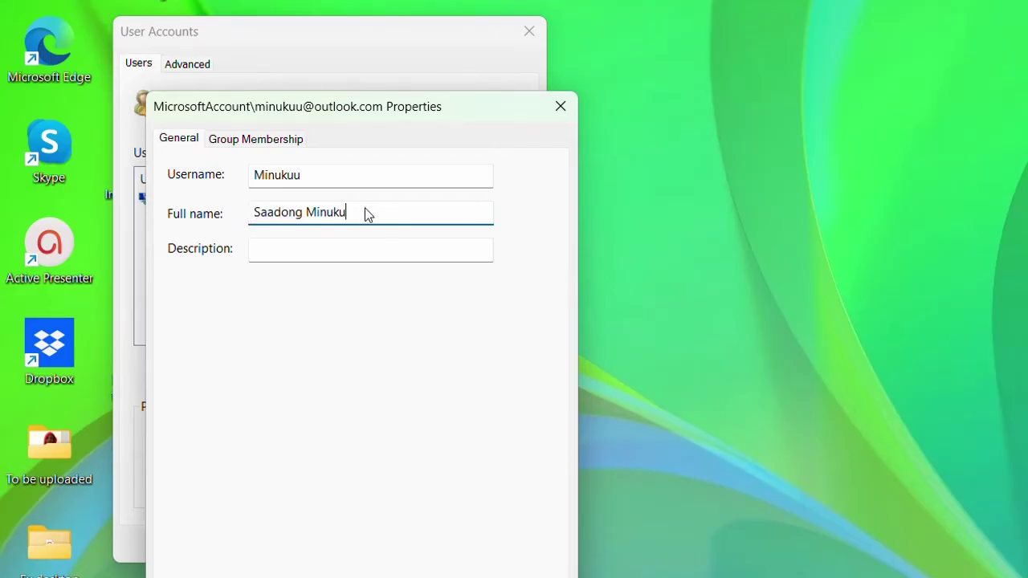
drag(366, 219, 247, 232)
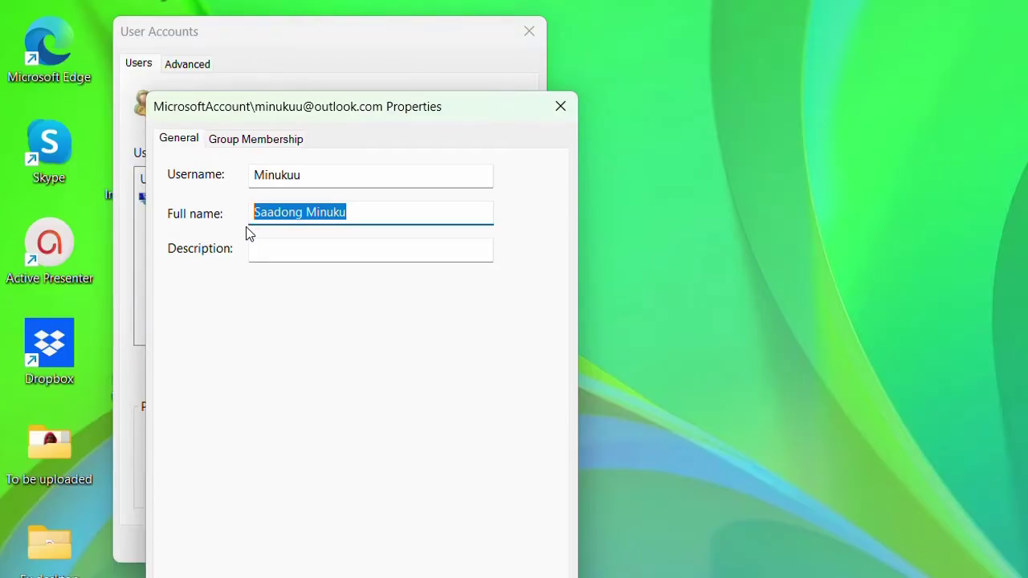
click(365, 217)
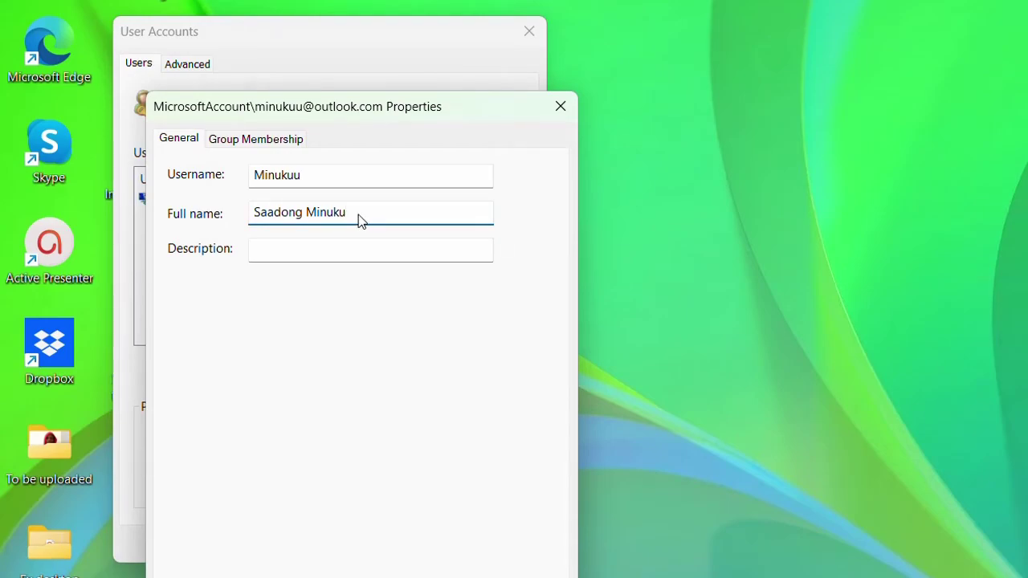
click(326, 181)
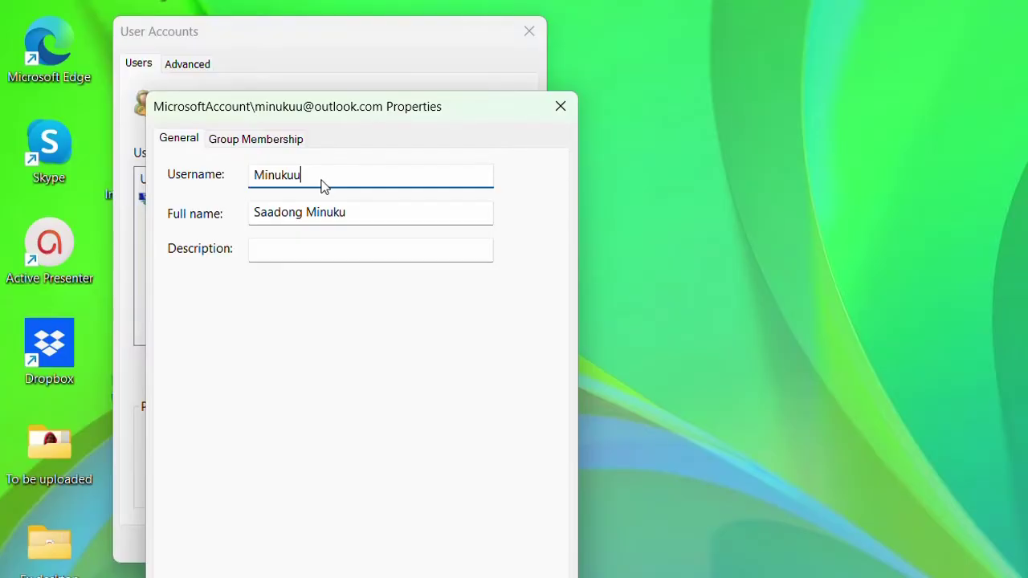
Add the missing lowercase 'u' to the end of the full name's surname.
click(354, 214)
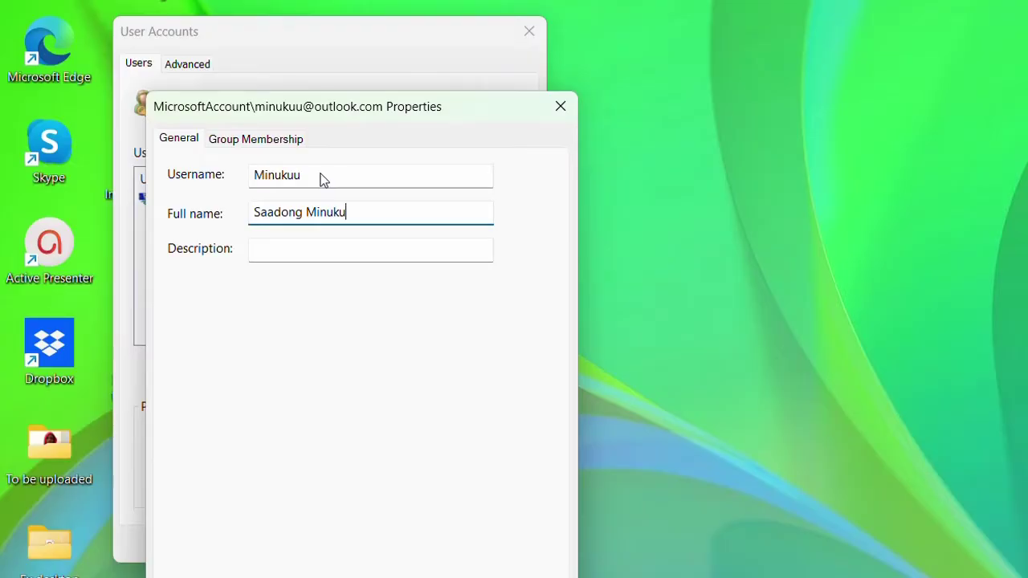
text(U)
key(BackSpace)
text(u)
click(311, 183)
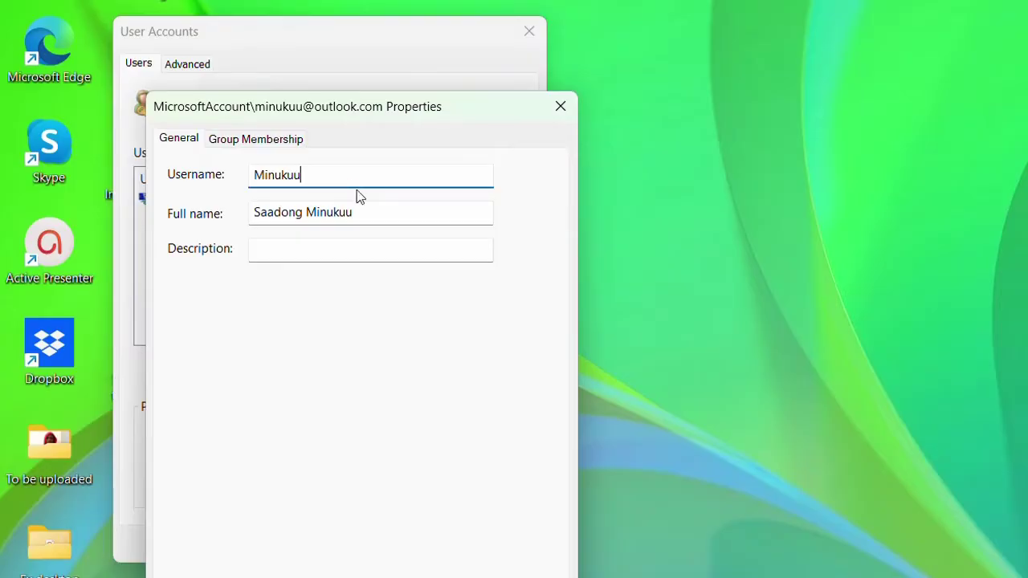
drag(374, 220, 259, 222)
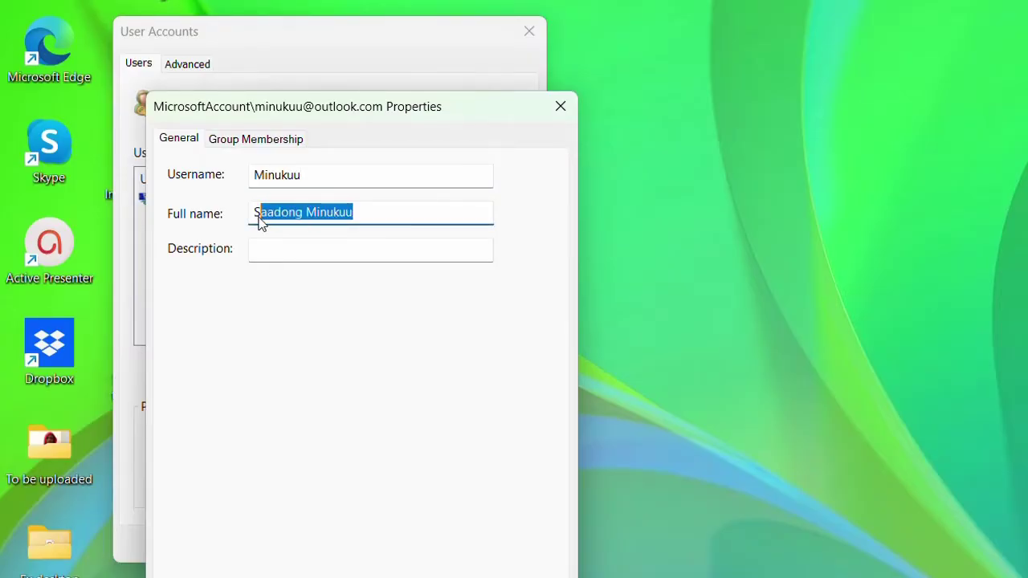
click(294, 218)
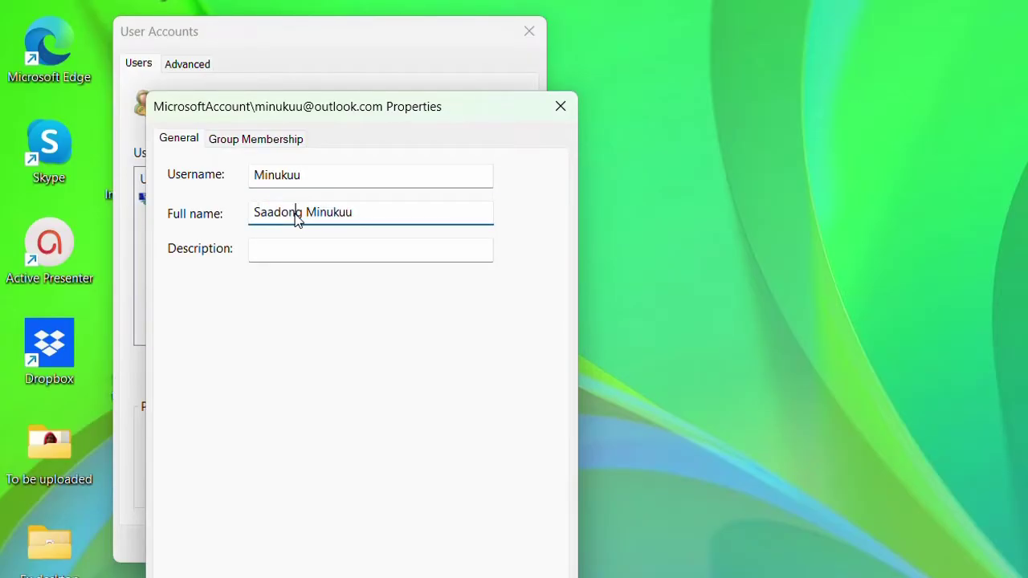
click(353, 218)
drag(353, 219, 257, 221)
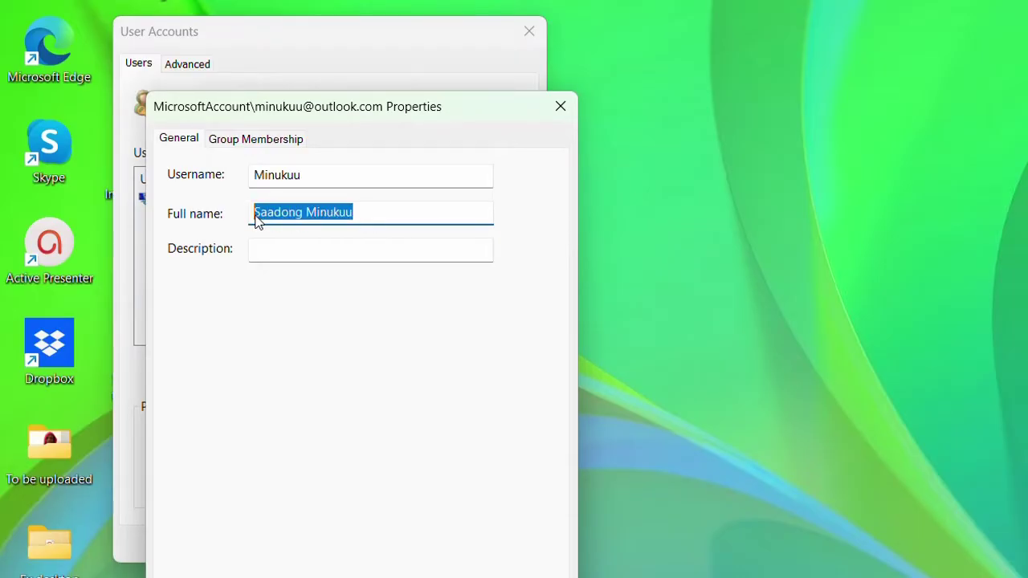
click(356, 221)
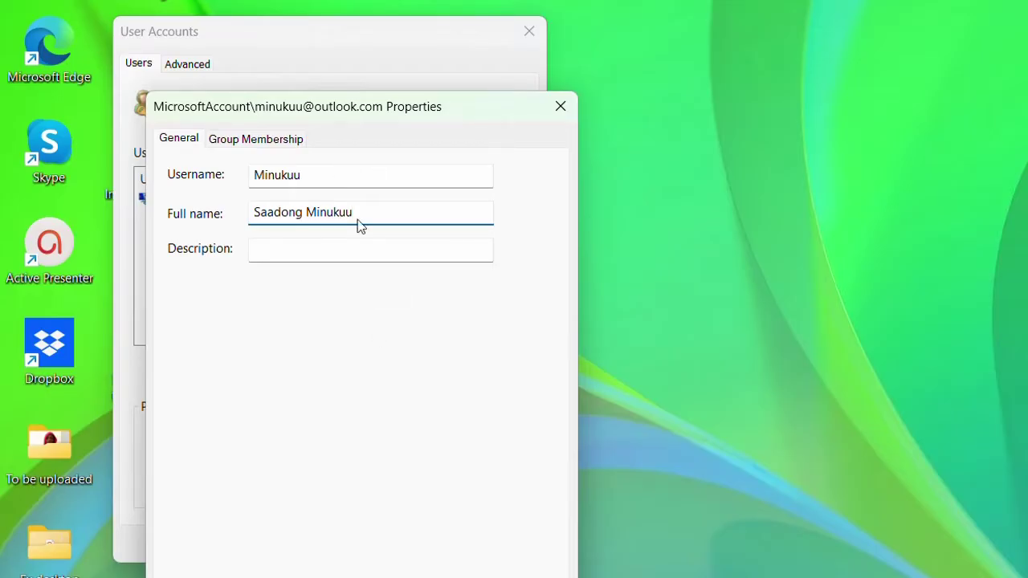
click(318, 183)
drag(317, 182, 251, 181)
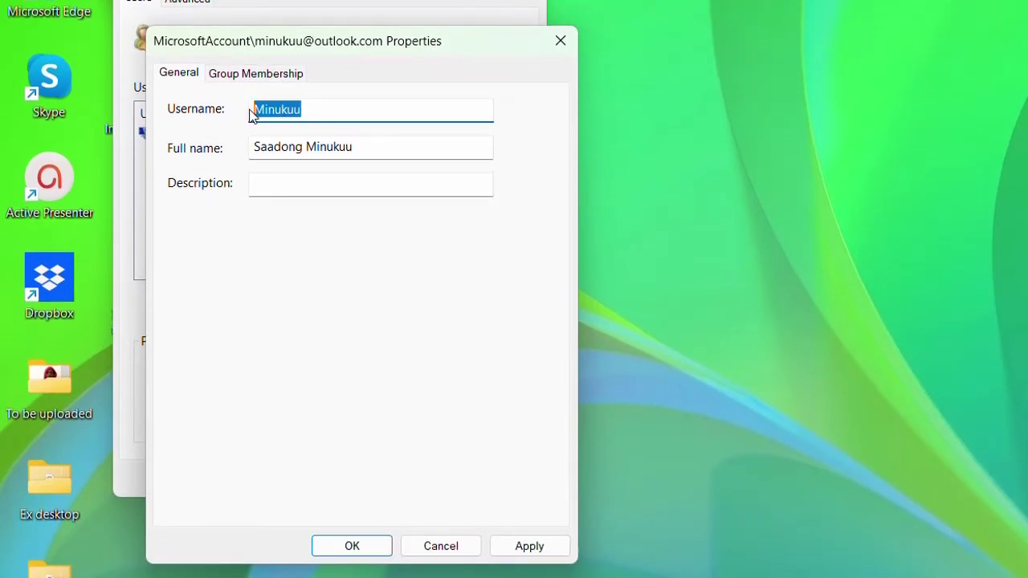
Apply the name change, confirm Properties with OK, and close the User Accounts window.
click(337, 118)
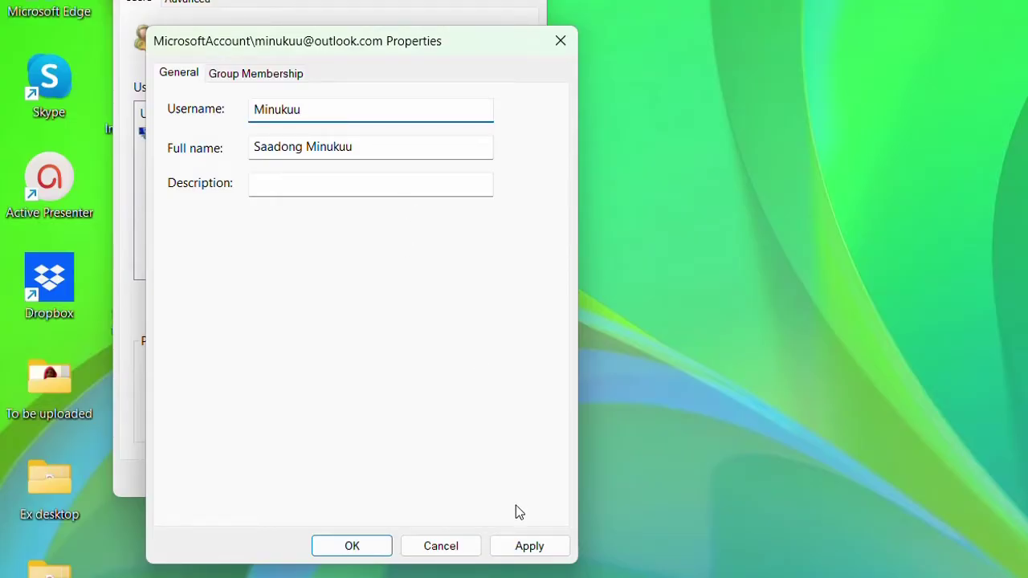
click(528, 550)
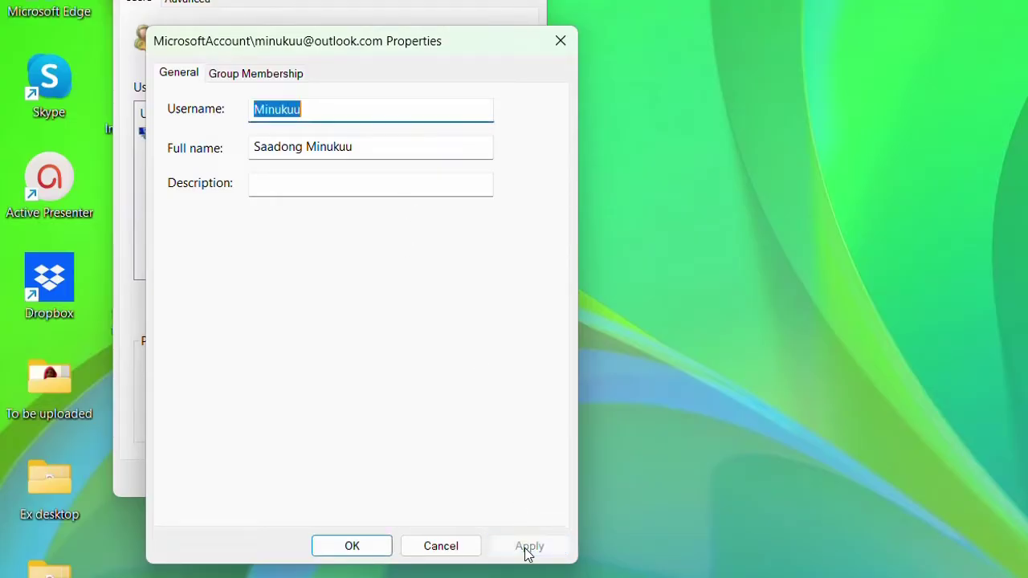
click(364, 551)
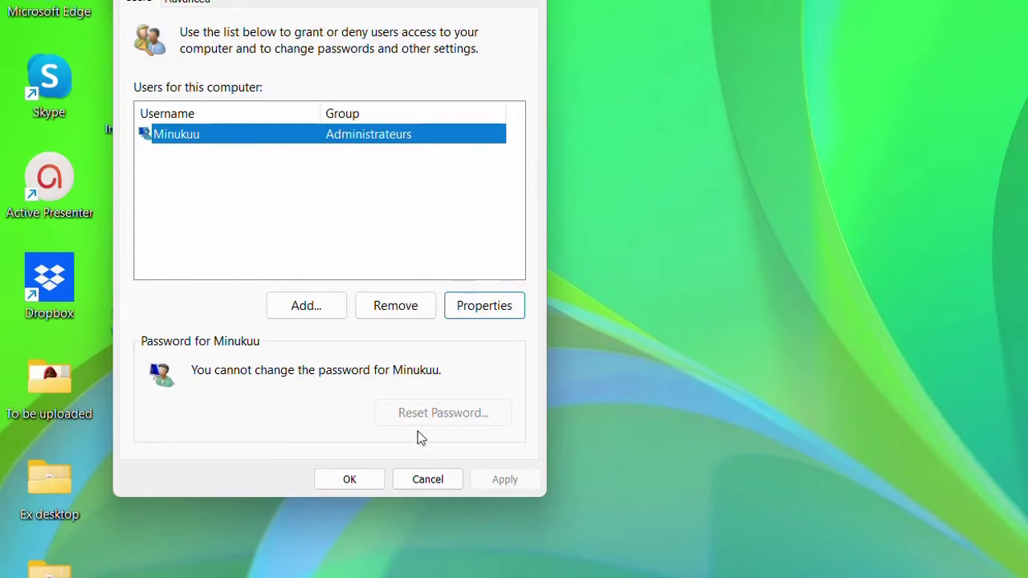
click(350, 479)
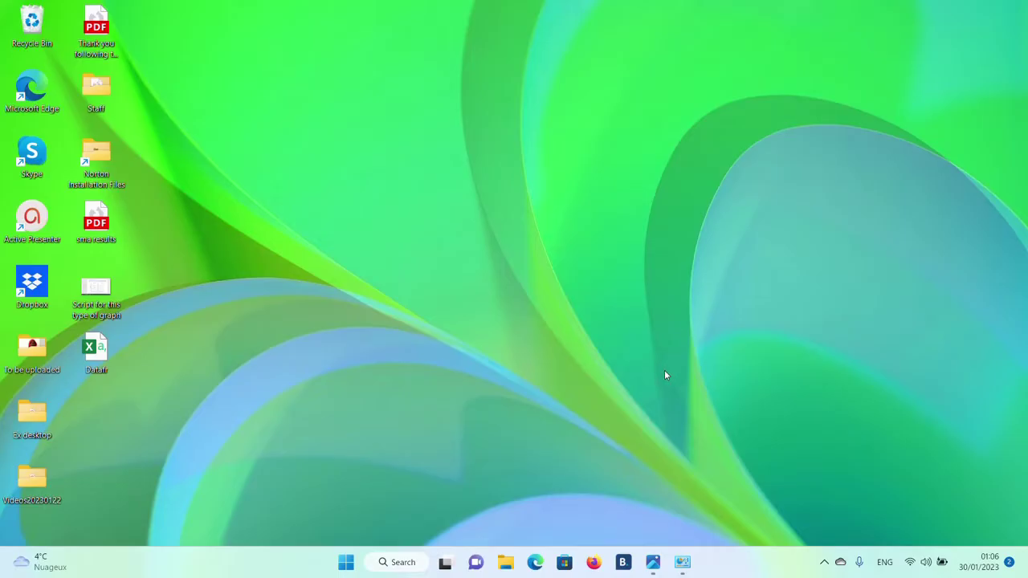
click(653, 562)
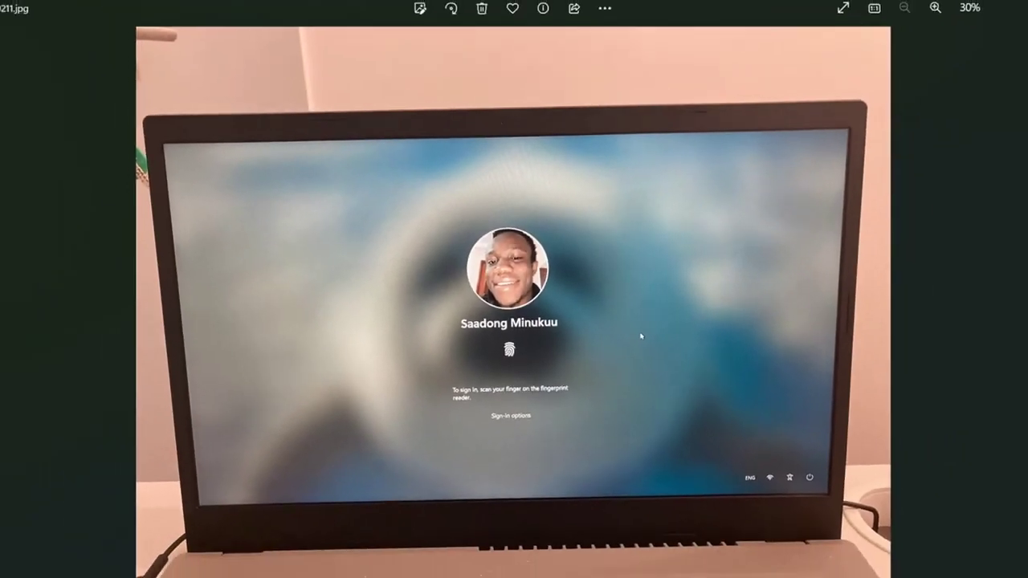
mouse_move(977, 14)
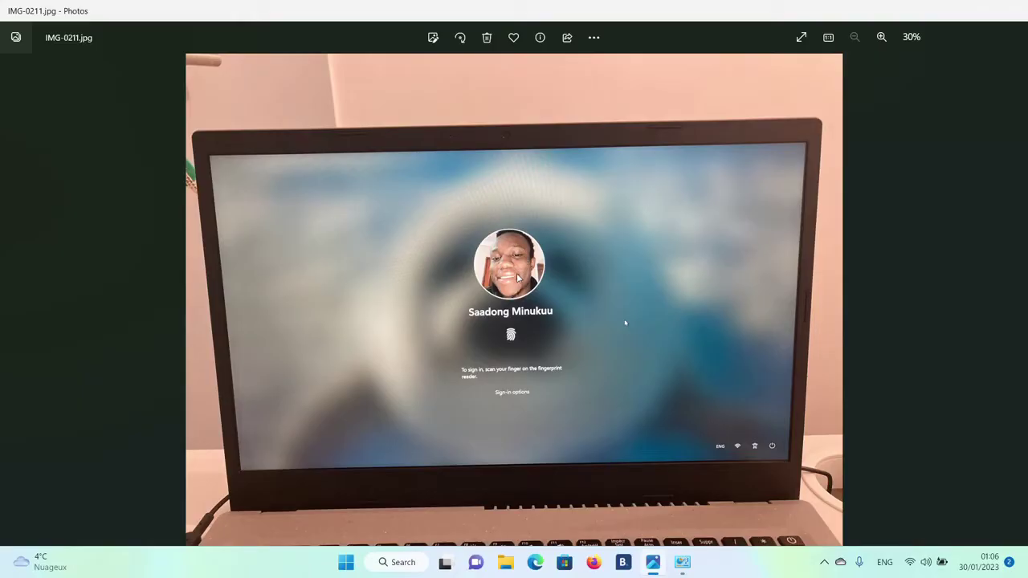
click(952, 14)
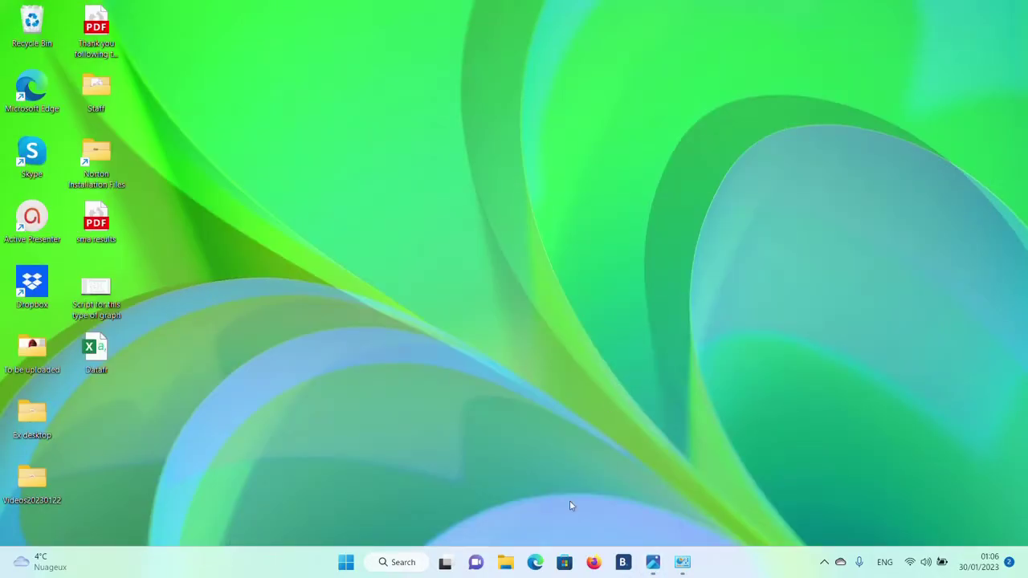
Browse to outlook.com in Firefox, check the Change an Account window, then return to Outlook.
click(594, 566)
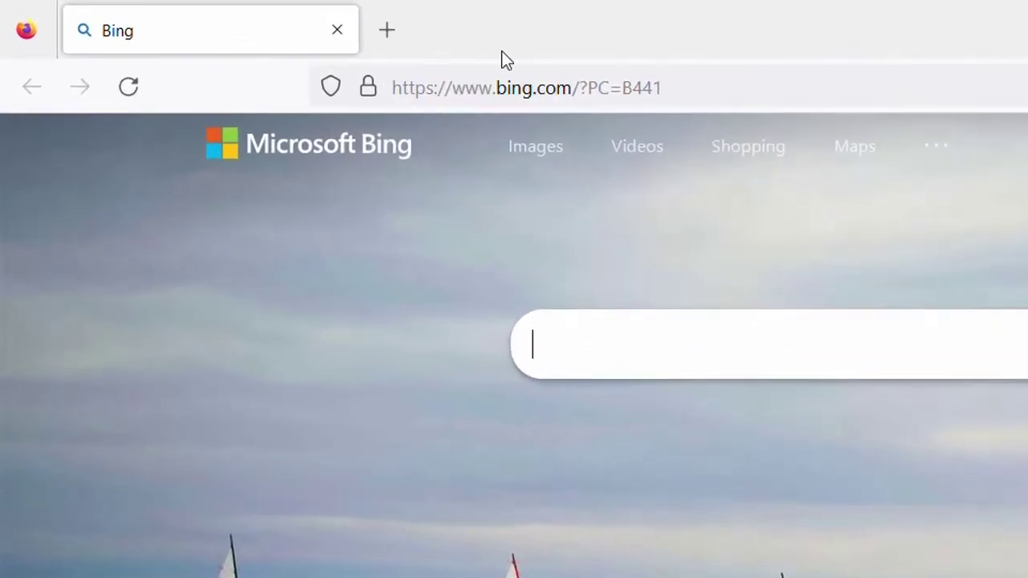
click(377, 61)
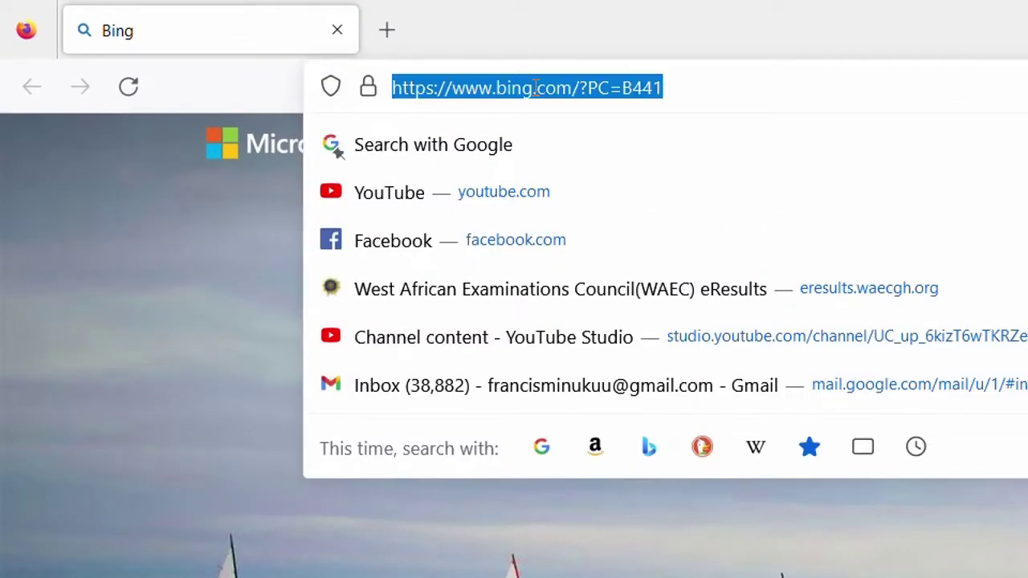
text(o)
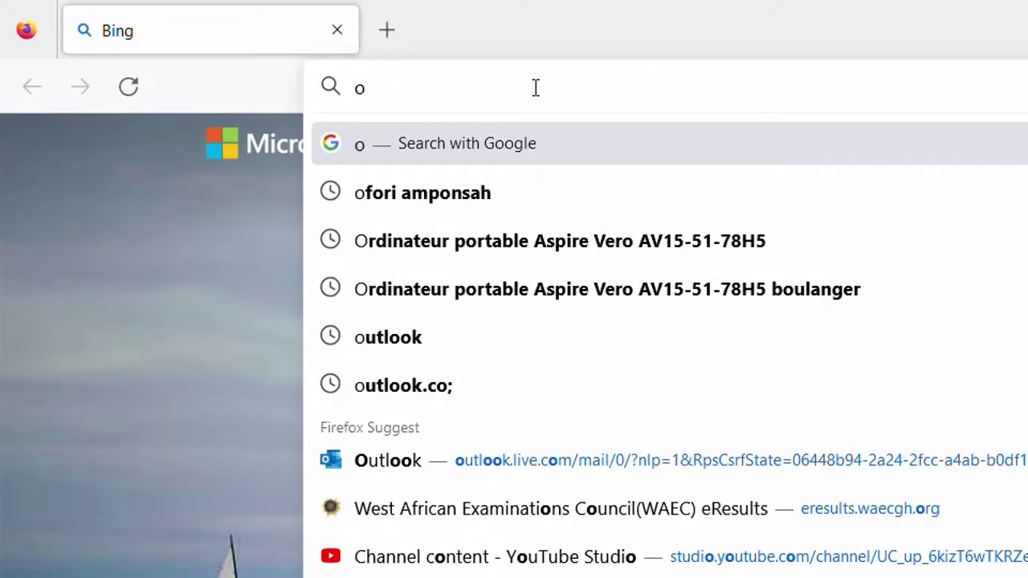
text(ut)
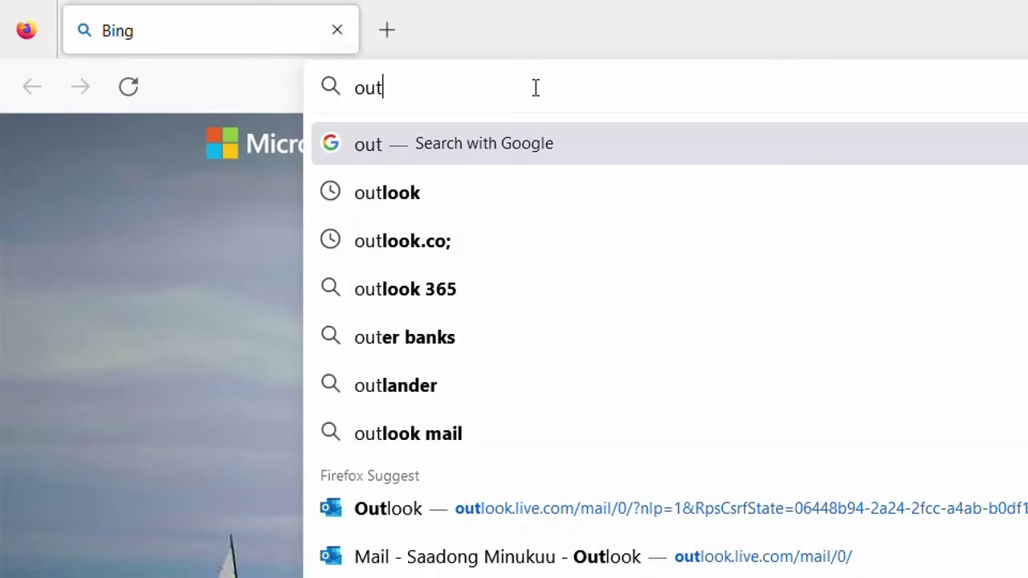
text(look)
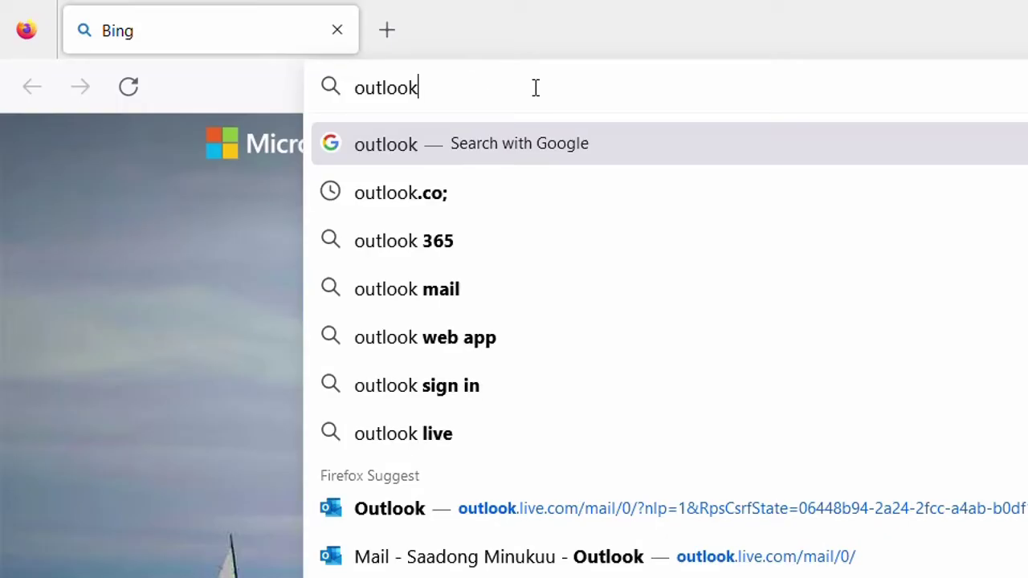
text(.)
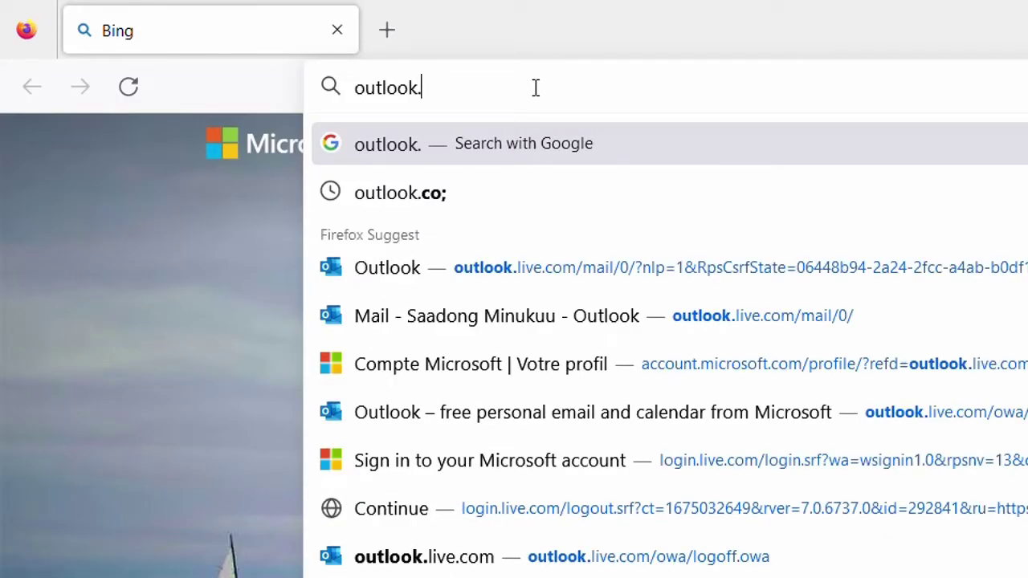
text(com)
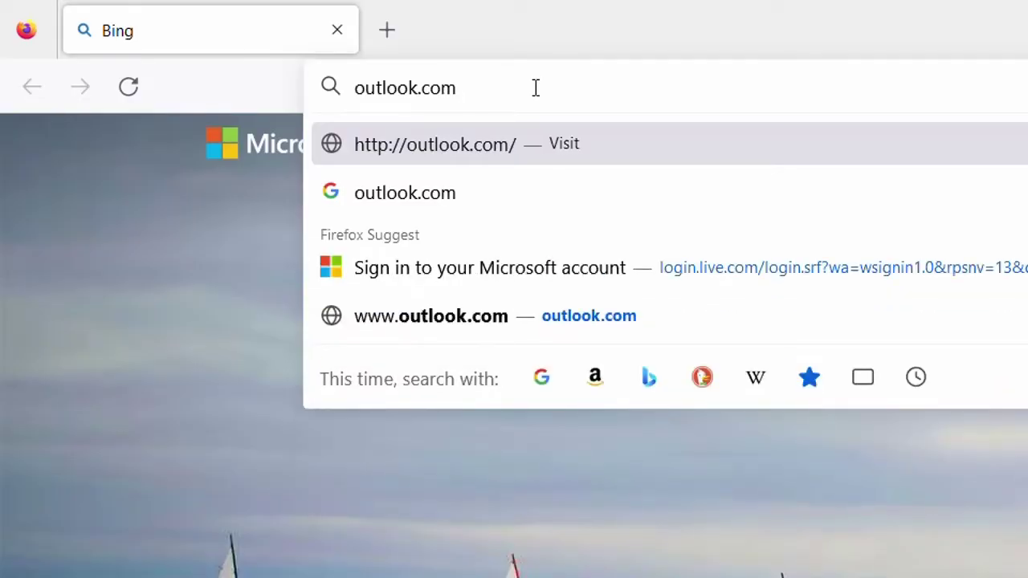
key(Return)
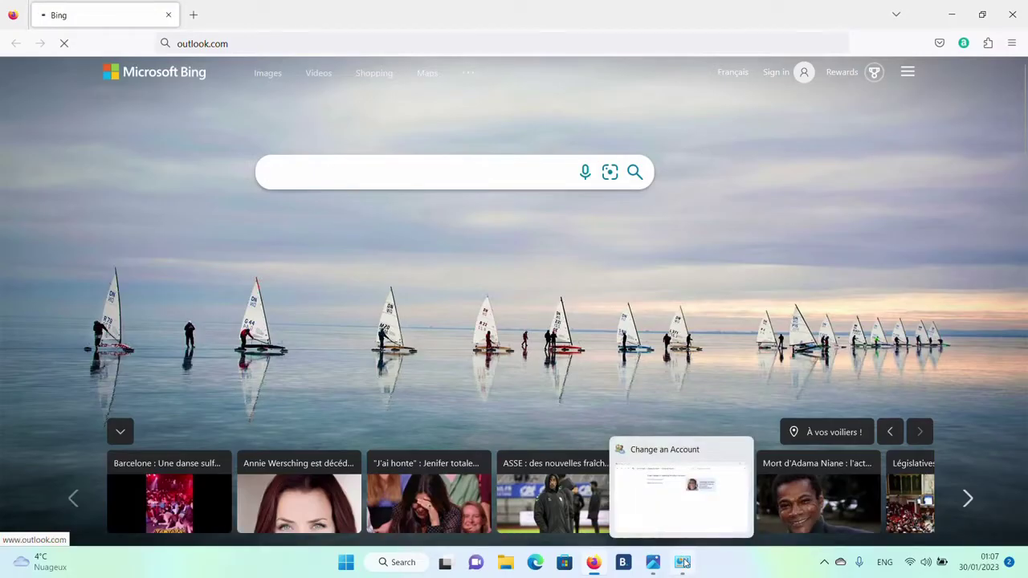
click(683, 563)
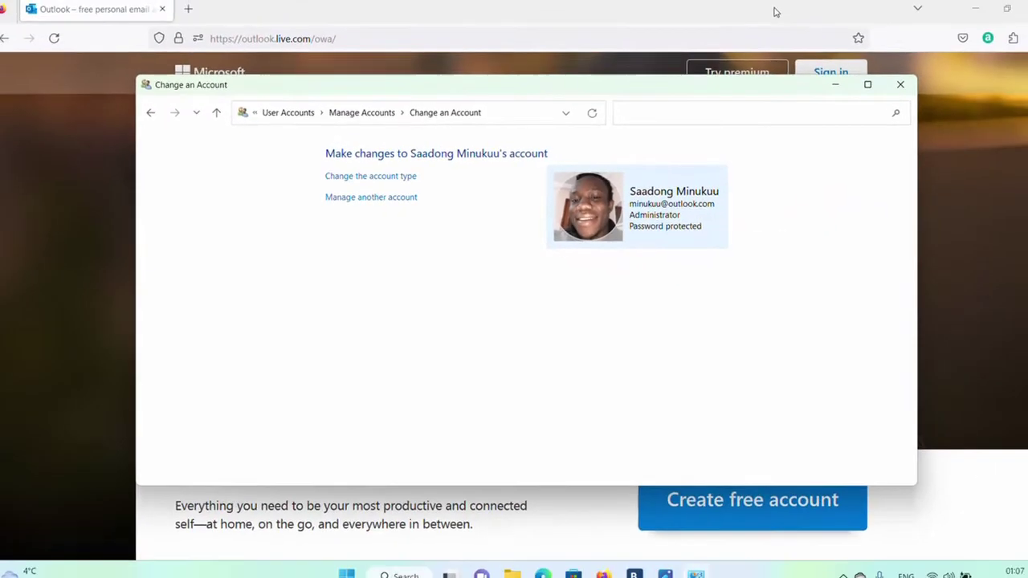
click(759, 16)
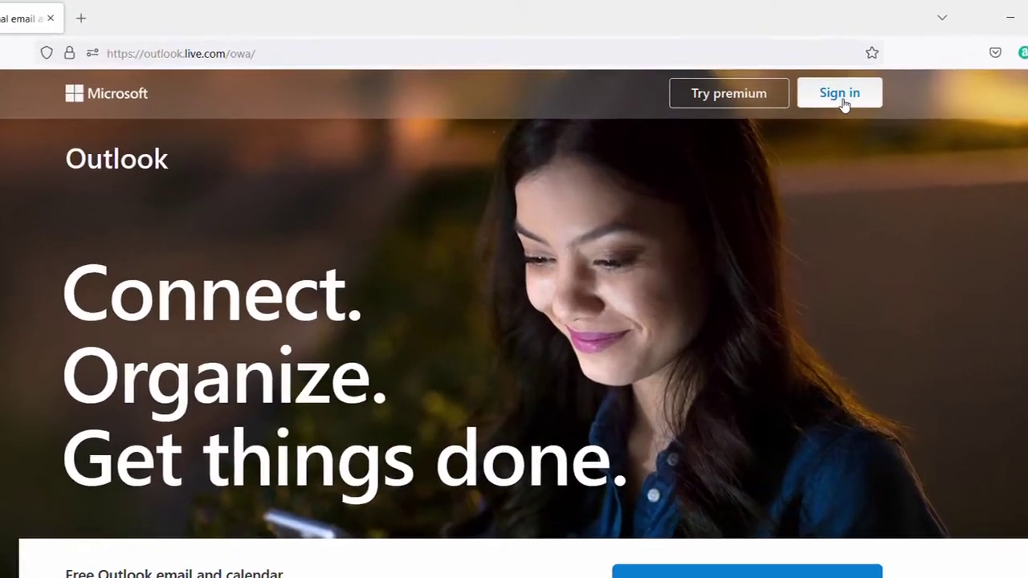
Sign in to Outlook with the prefilled e-mail and autofilled password, declining 'Stay signed in'.
click(814, 78)
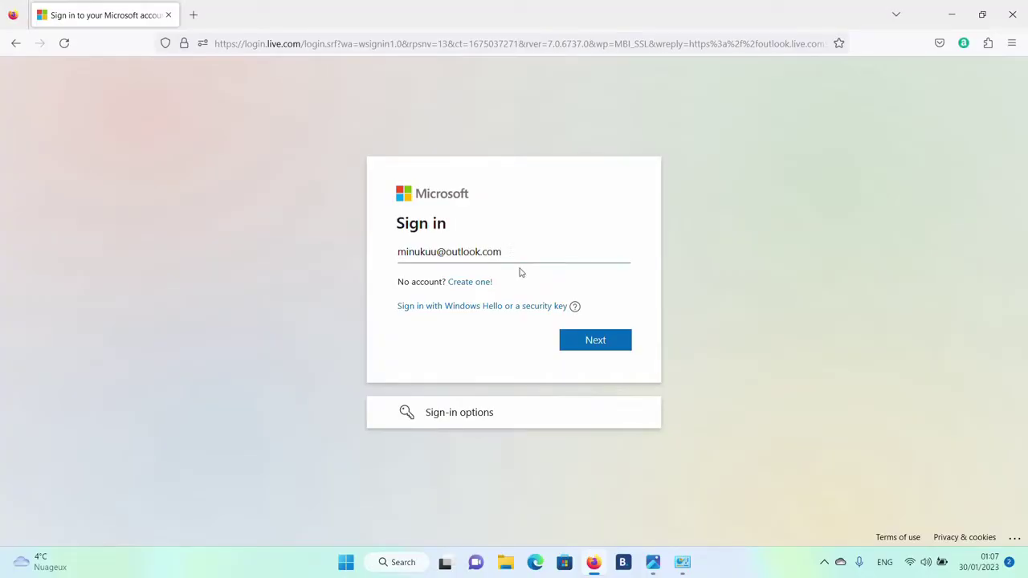
mouse_move(687, 566)
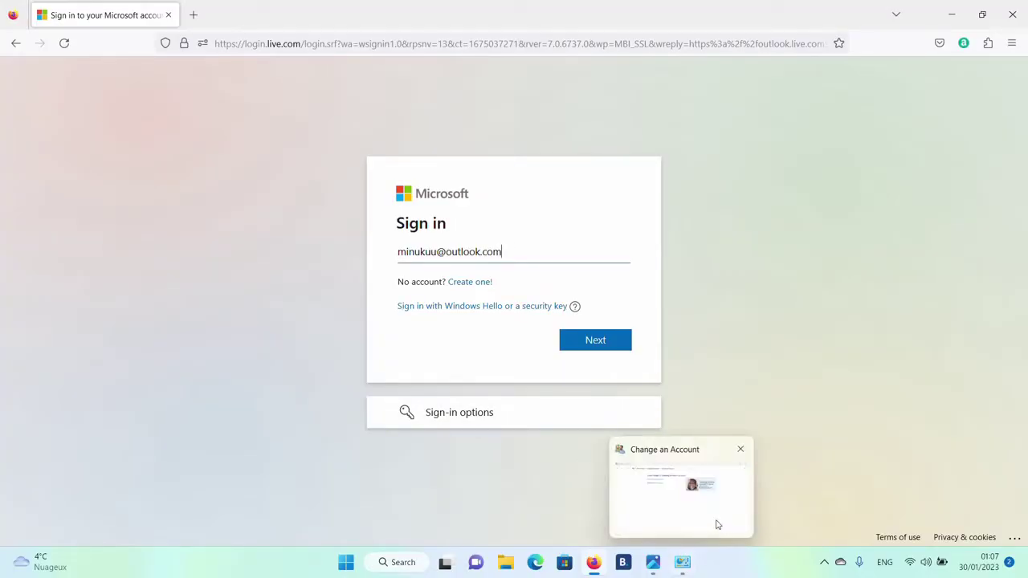
click(716, 518)
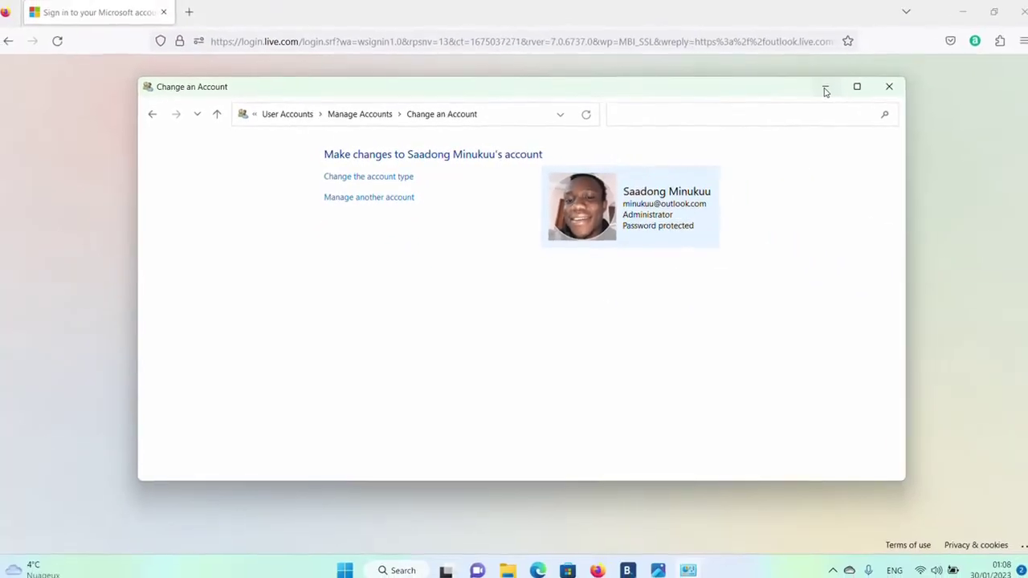
click(826, 87)
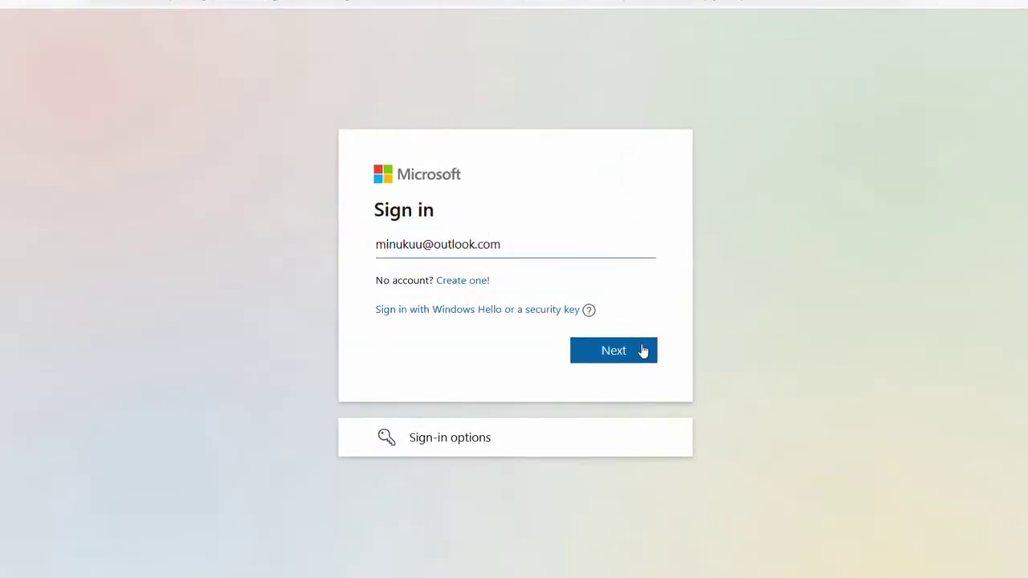
click(610, 342)
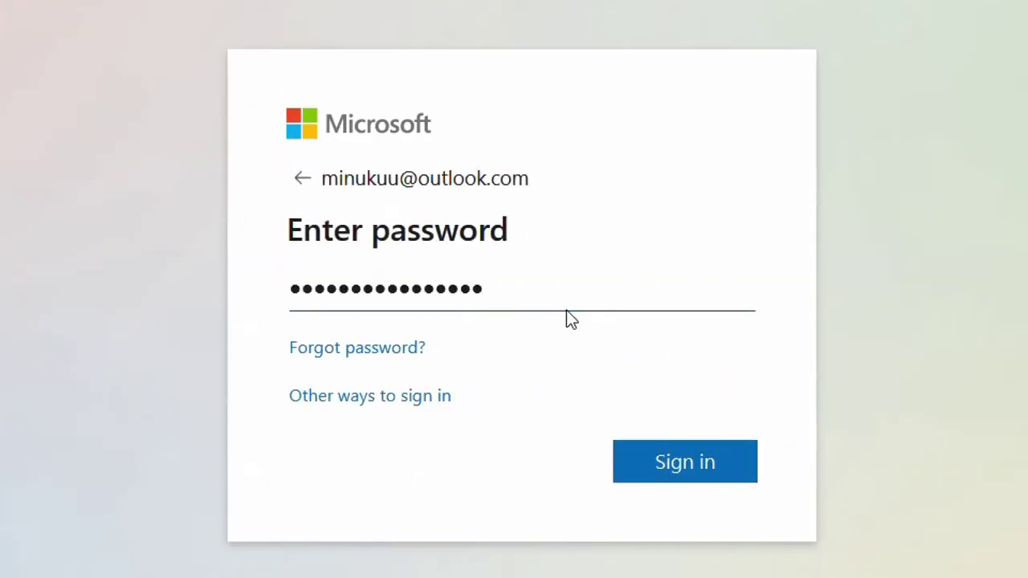
click(684, 469)
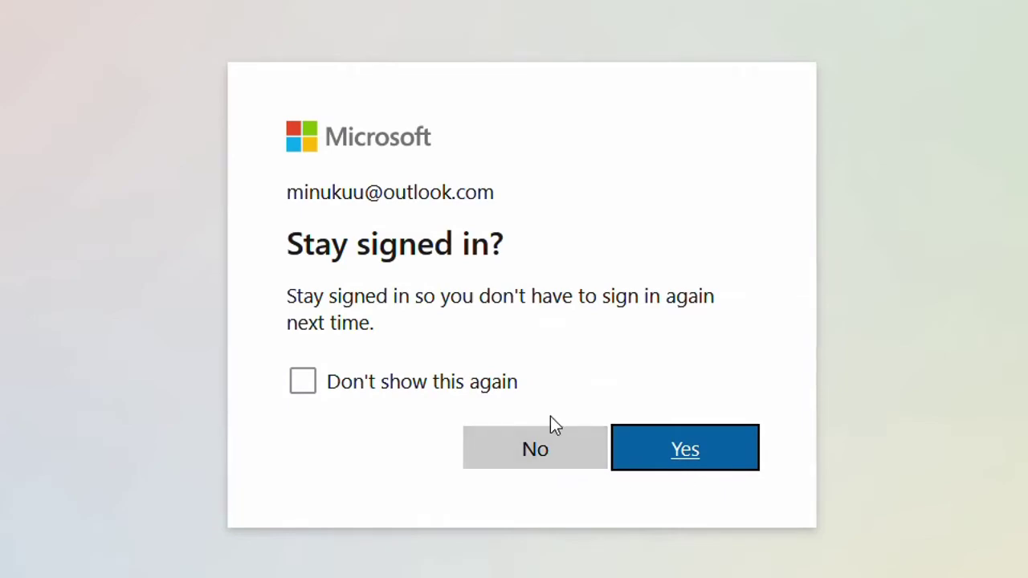
click(554, 456)
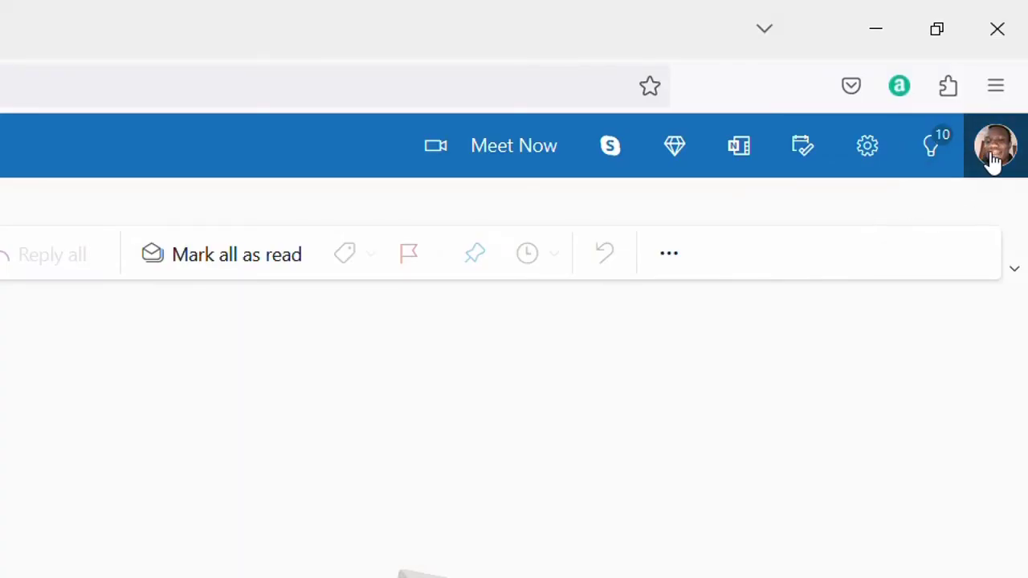
Open 'My profile' from the Outlook account menu to reach the Vos informations page.
click(994, 148)
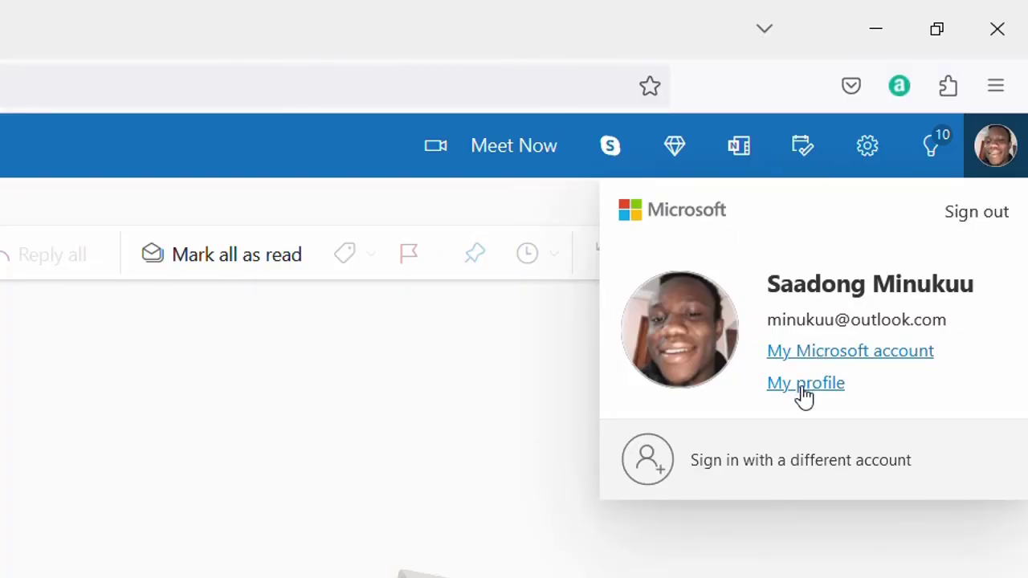
click(802, 386)
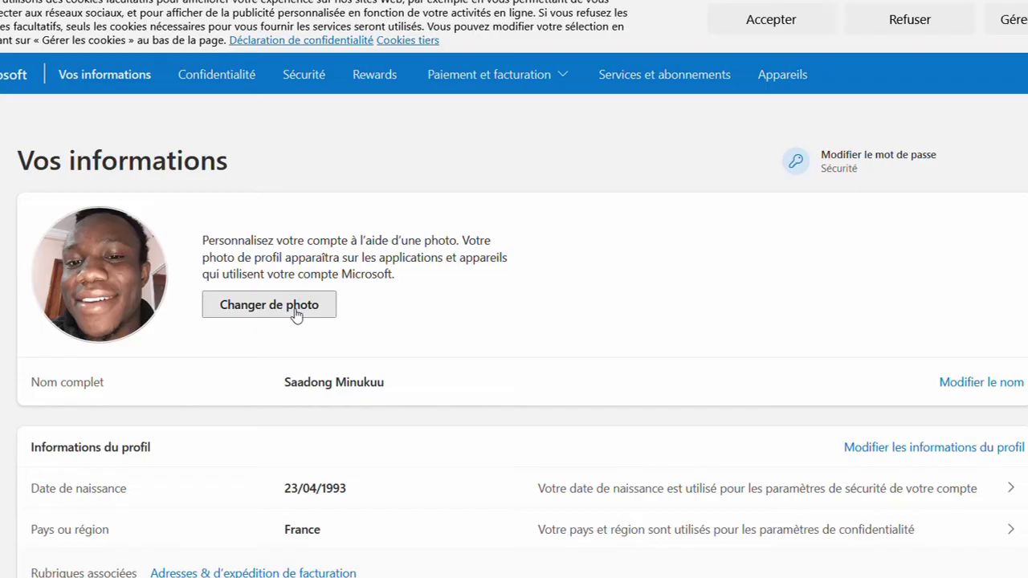
click(251, 312)
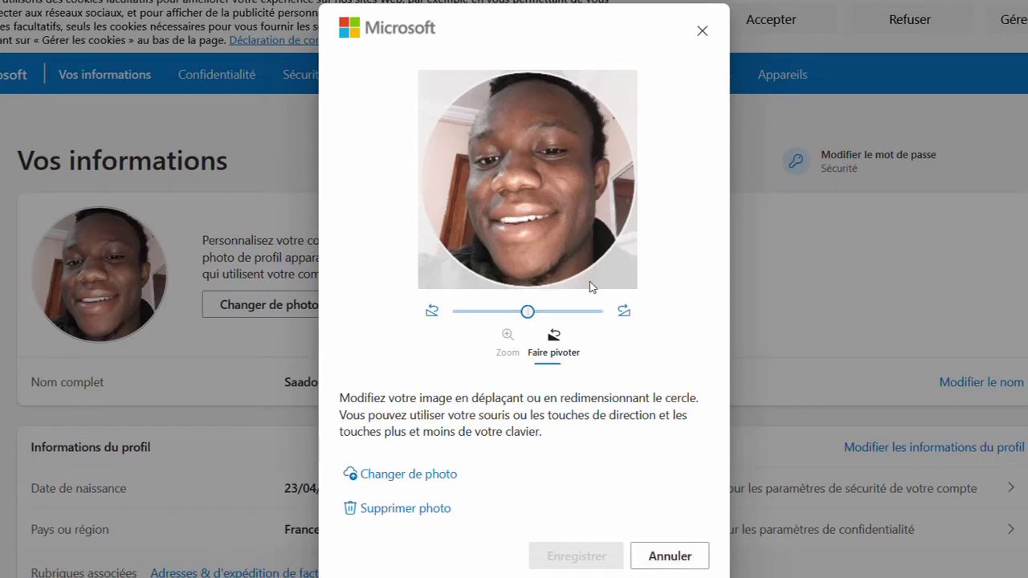
mouse_move(700, 576)
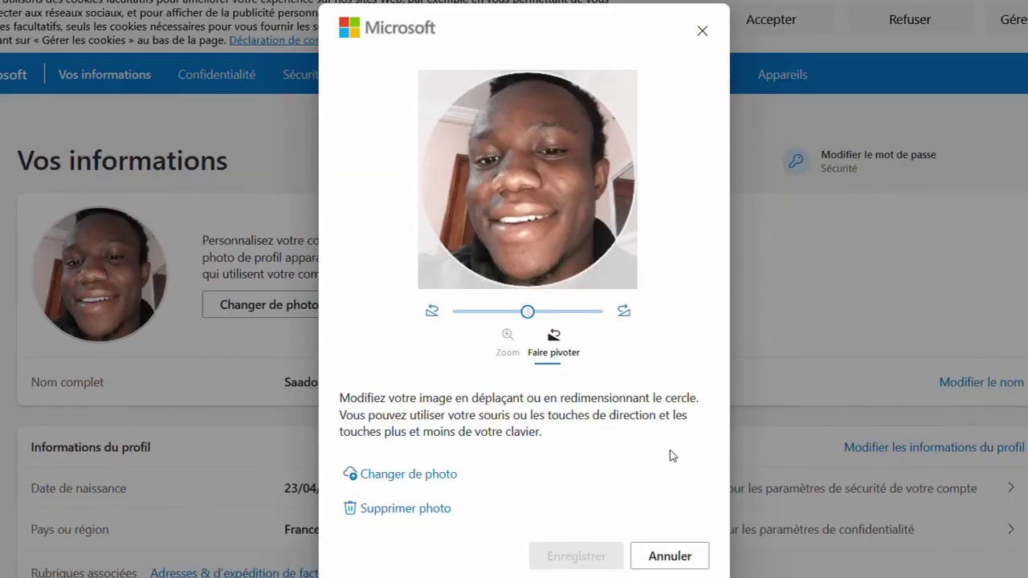
click(674, 560)
scroll(602, 413, down, 1)
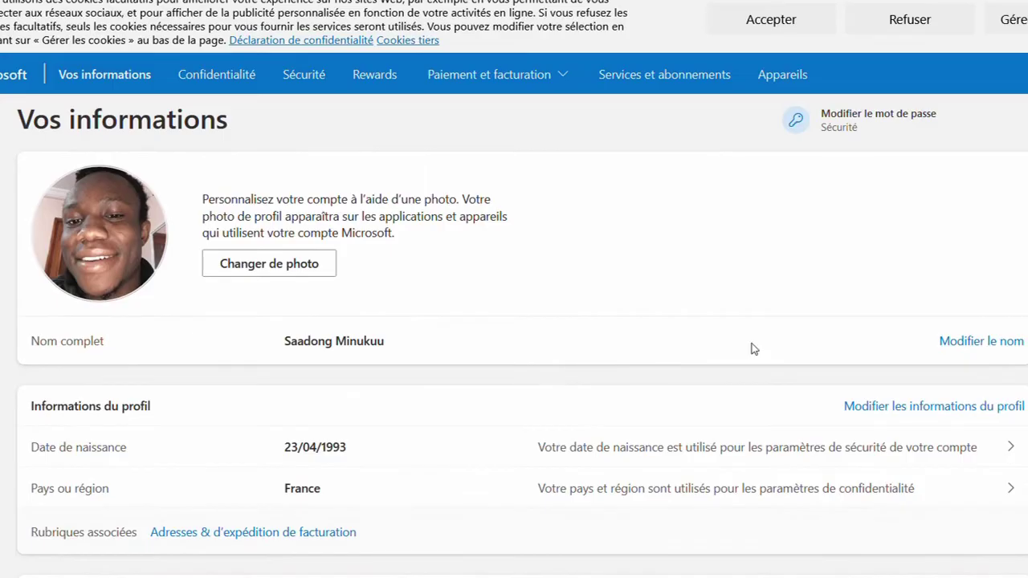
Open 'Modifier le nom', review the Prénom and Nom fields, then click into the captcha box.
click(981, 345)
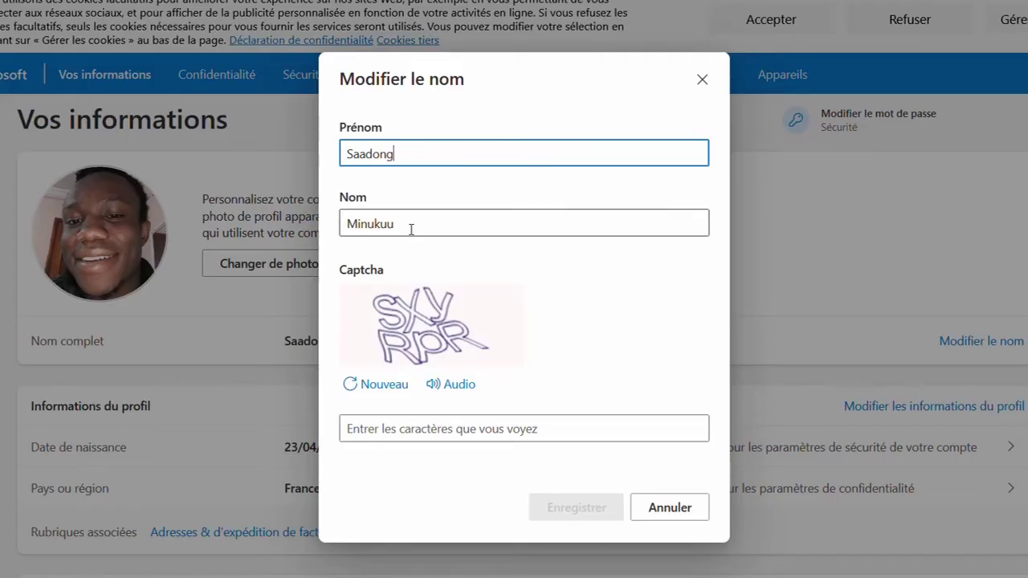
drag(400, 151, 334, 152)
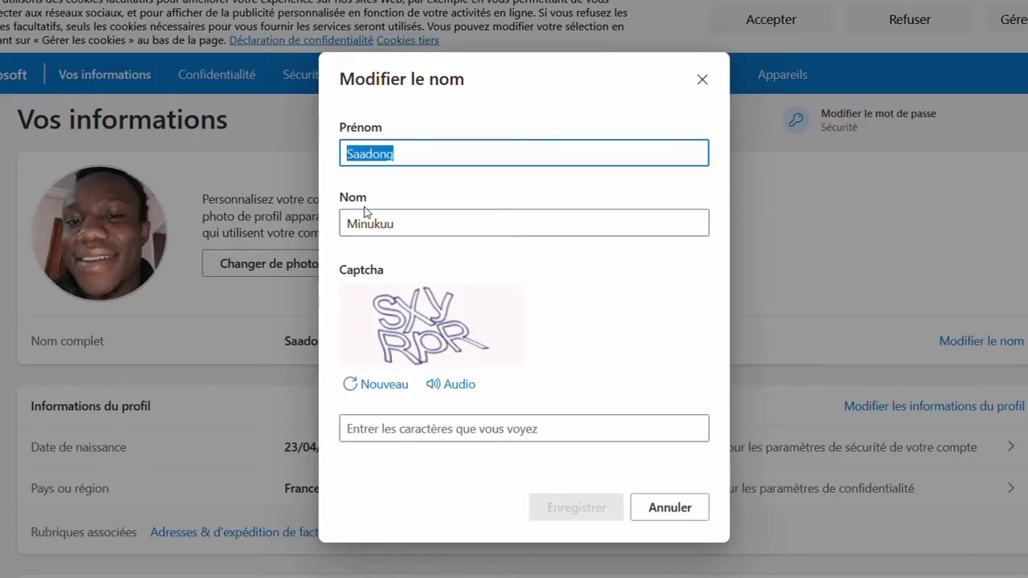
click(394, 224)
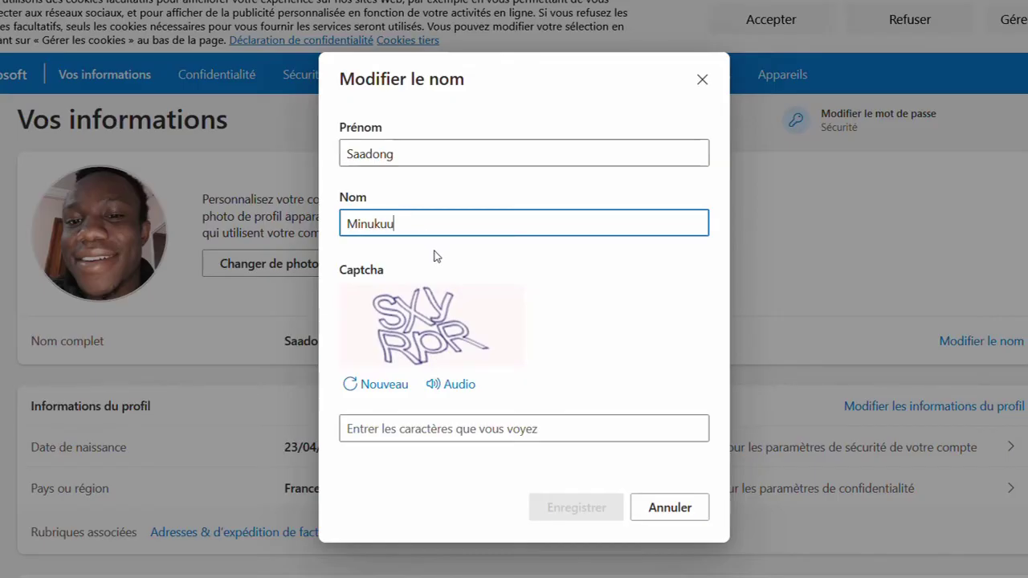
click(410, 157)
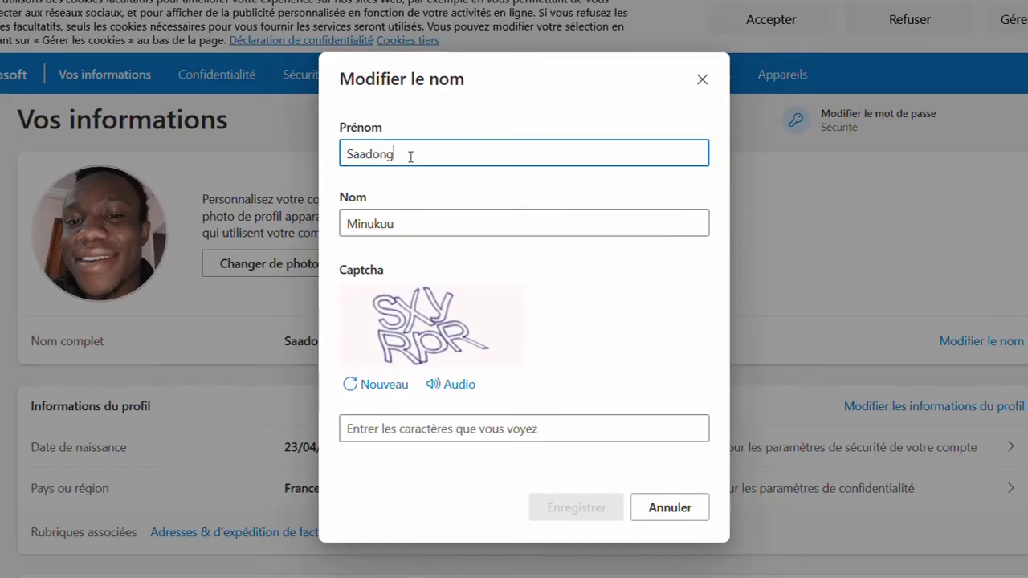
drag(398, 157, 371, 157)
double_click(399, 224)
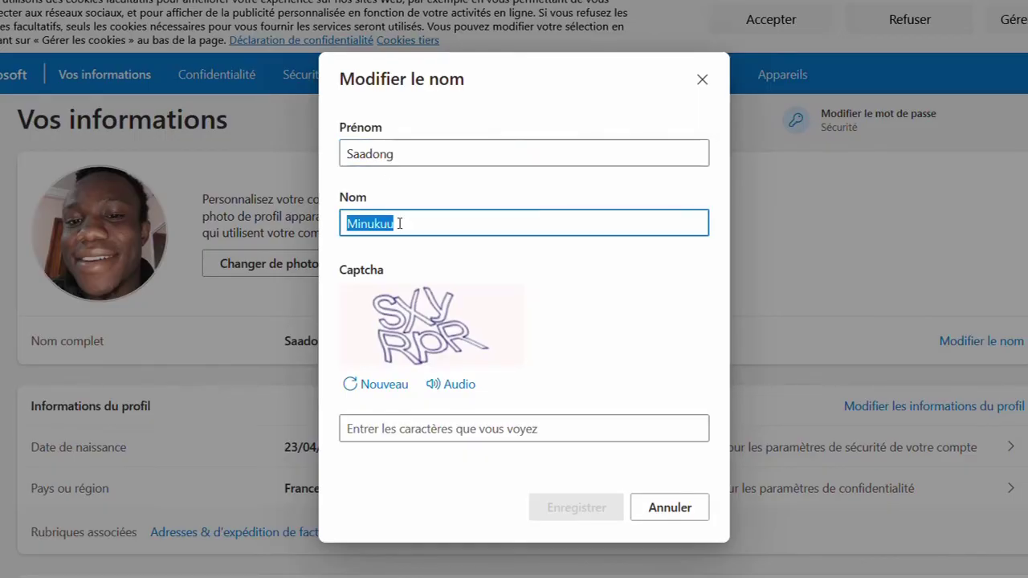
click(399, 154)
click(398, 223)
double_click(398, 223)
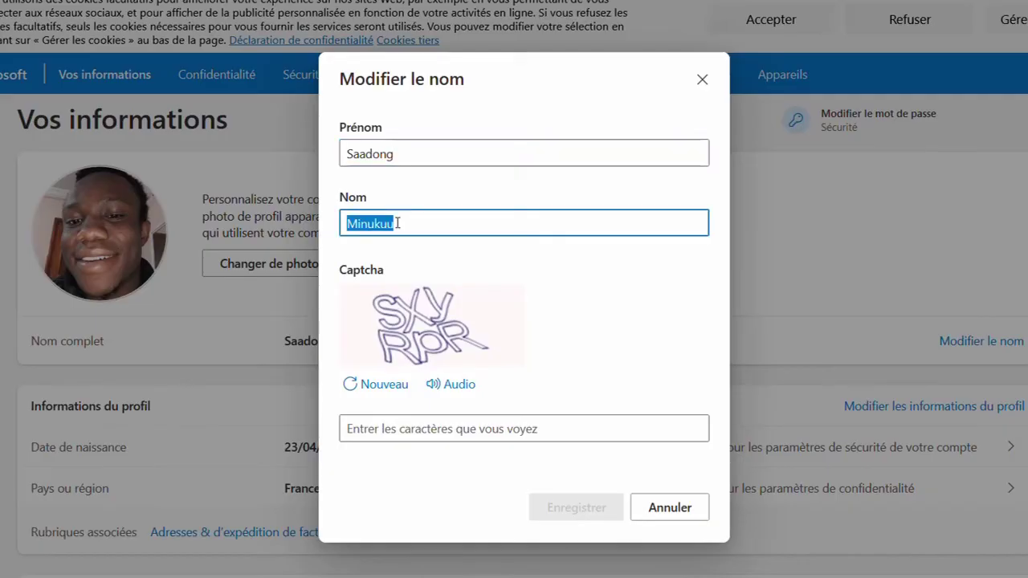
click(401, 155)
drag(400, 155, 366, 155)
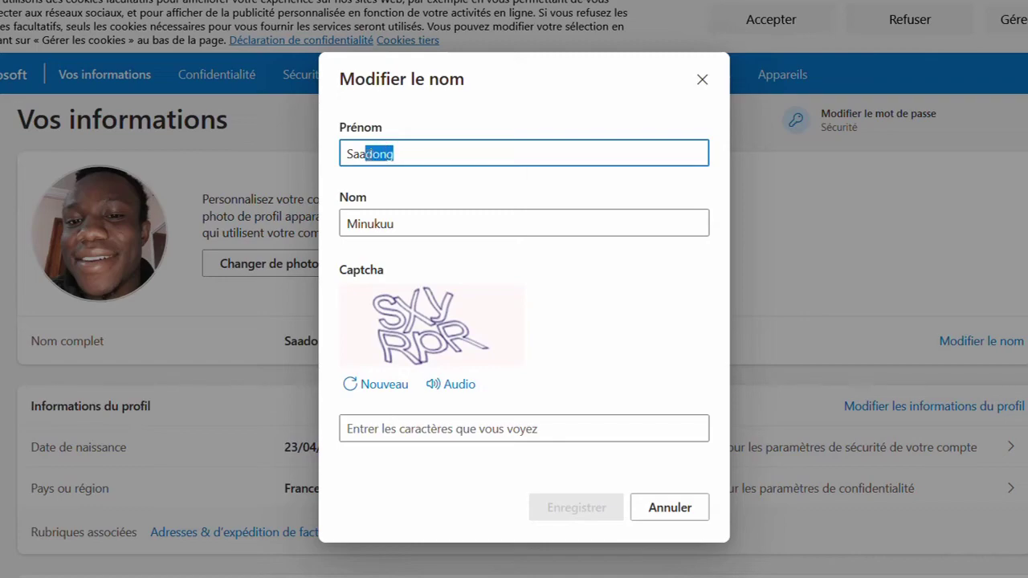
click(400, 228)
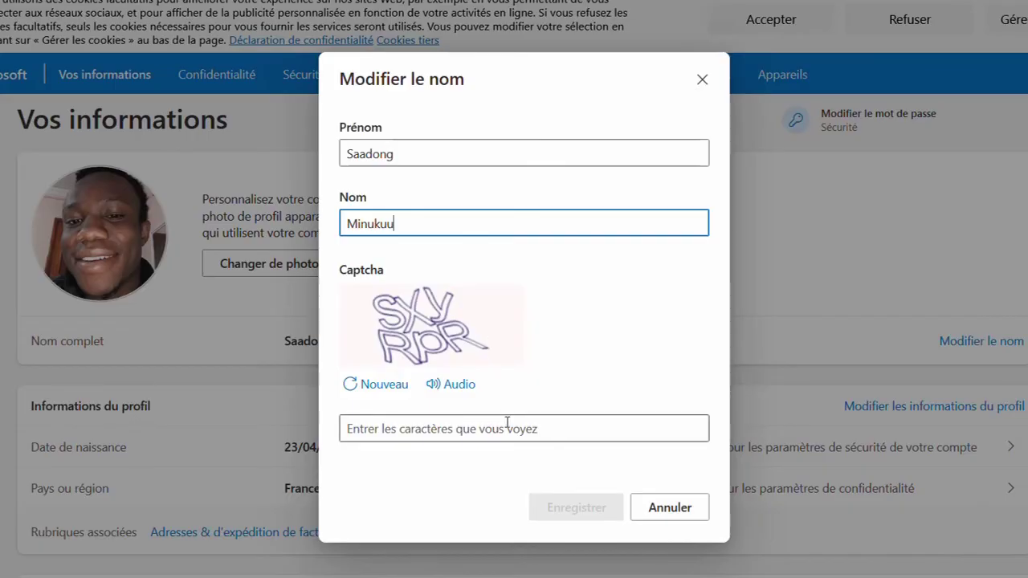
click(409, 431)
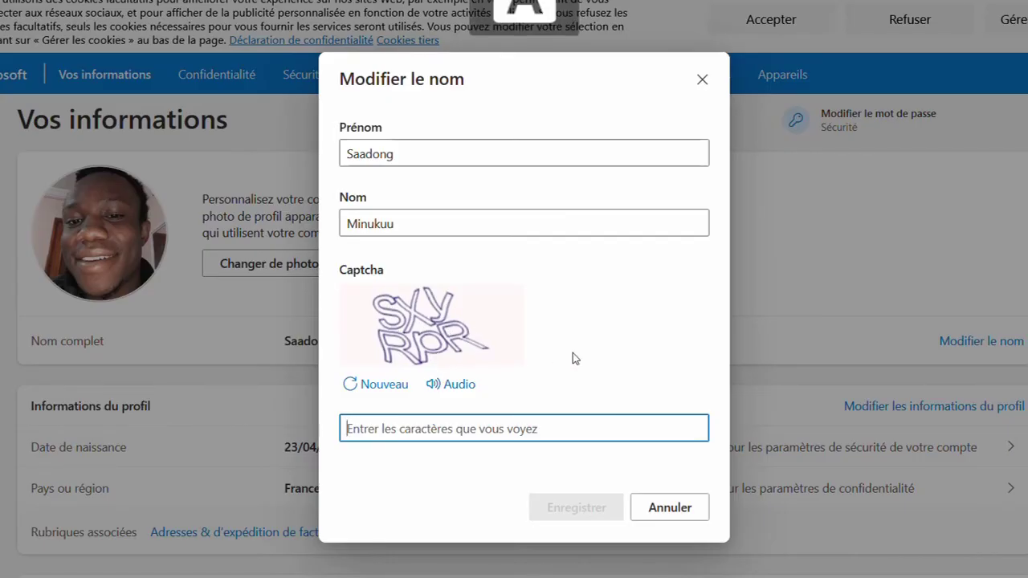
Enter the captcha, remove the first name's last letter, cancel the form, then view IMG-0211.jpg in Photos.
text(S)
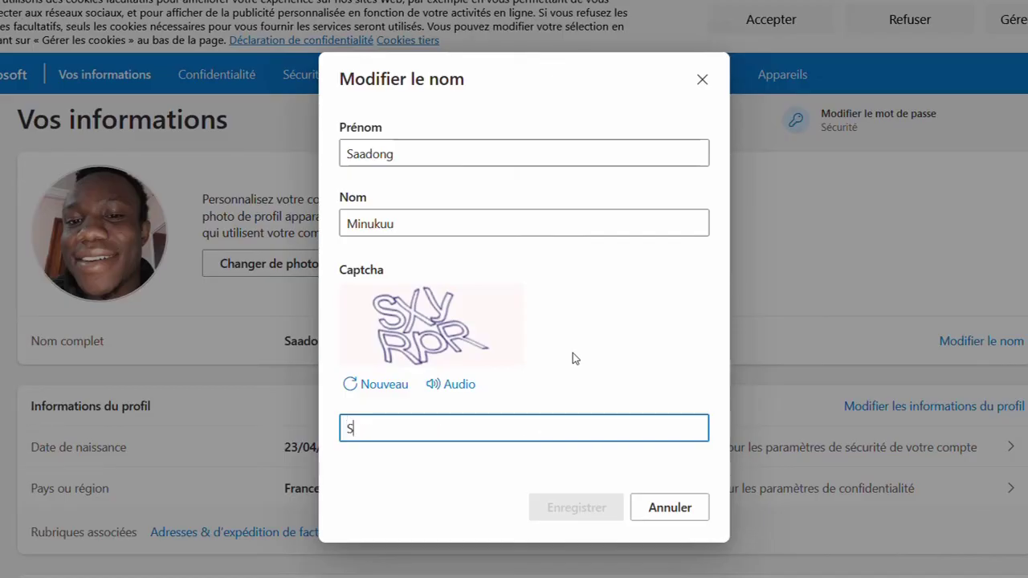
text(XyR)
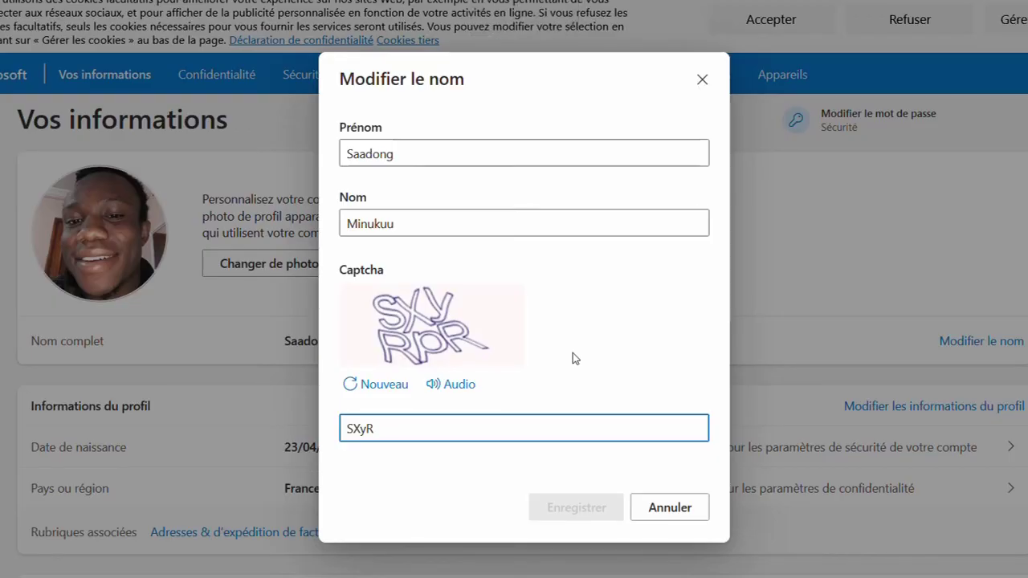
text(PR)
click(473, 156)
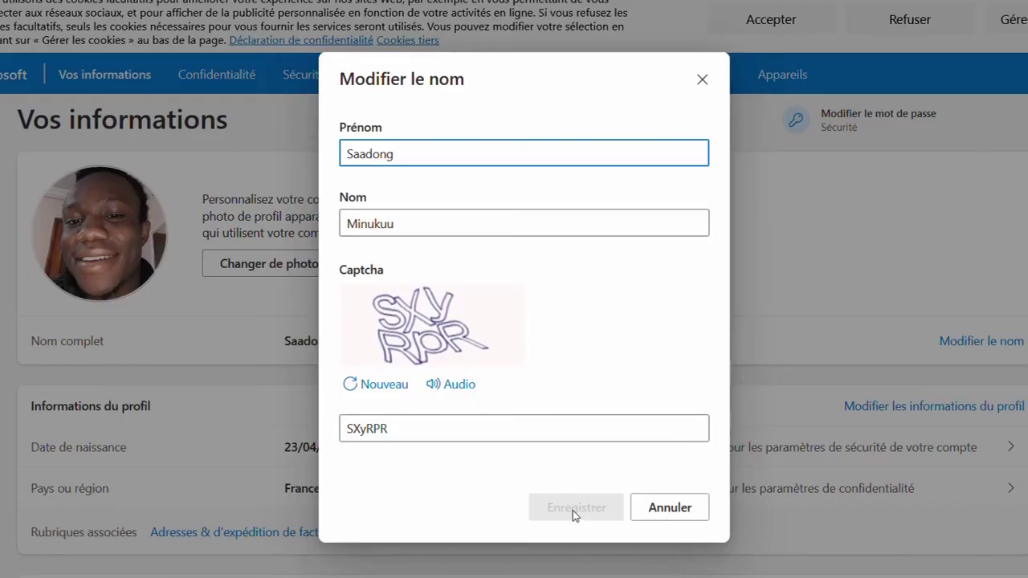
key(BackSpace)
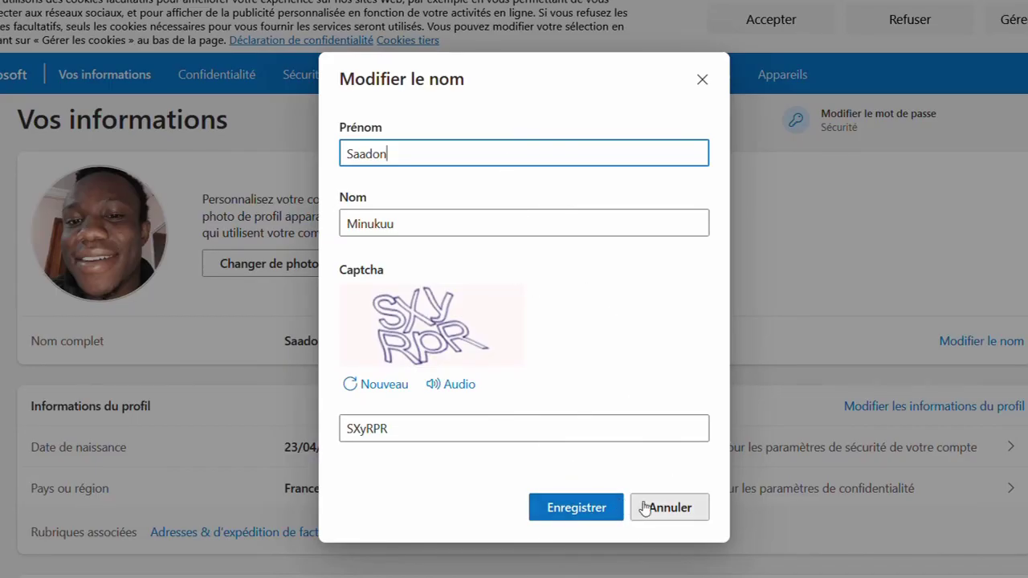
click(668, 509)
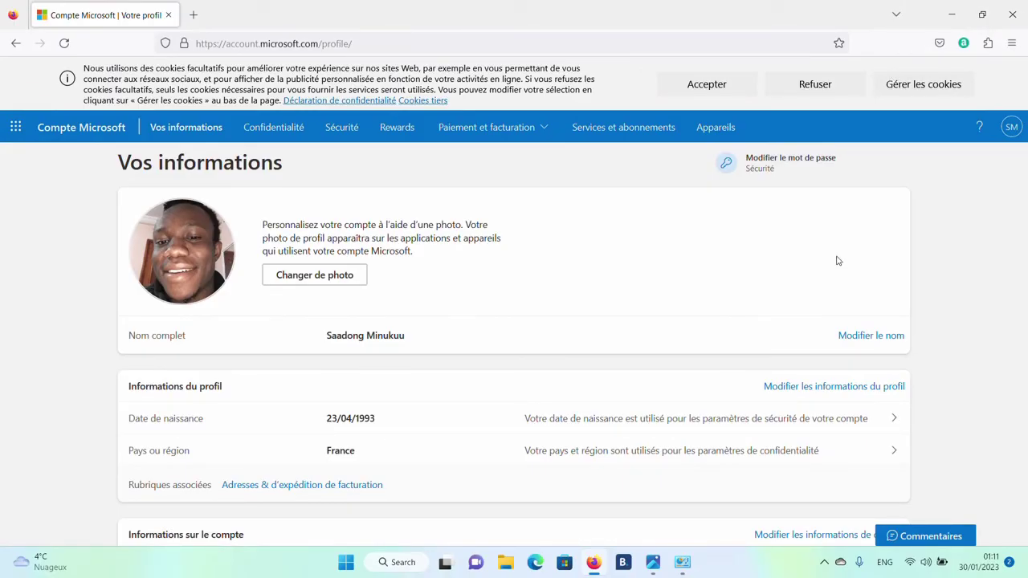
click(651, 556)
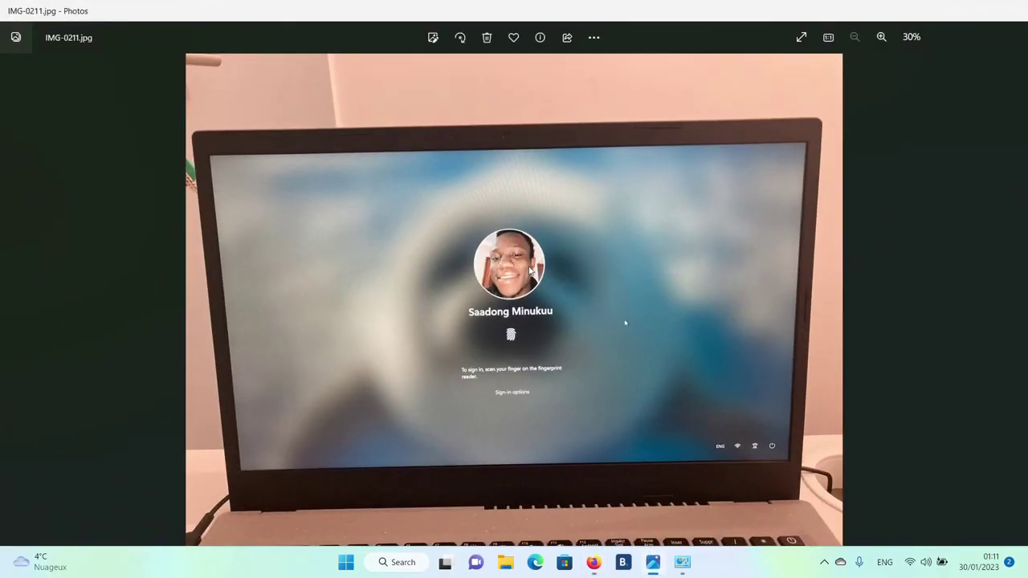